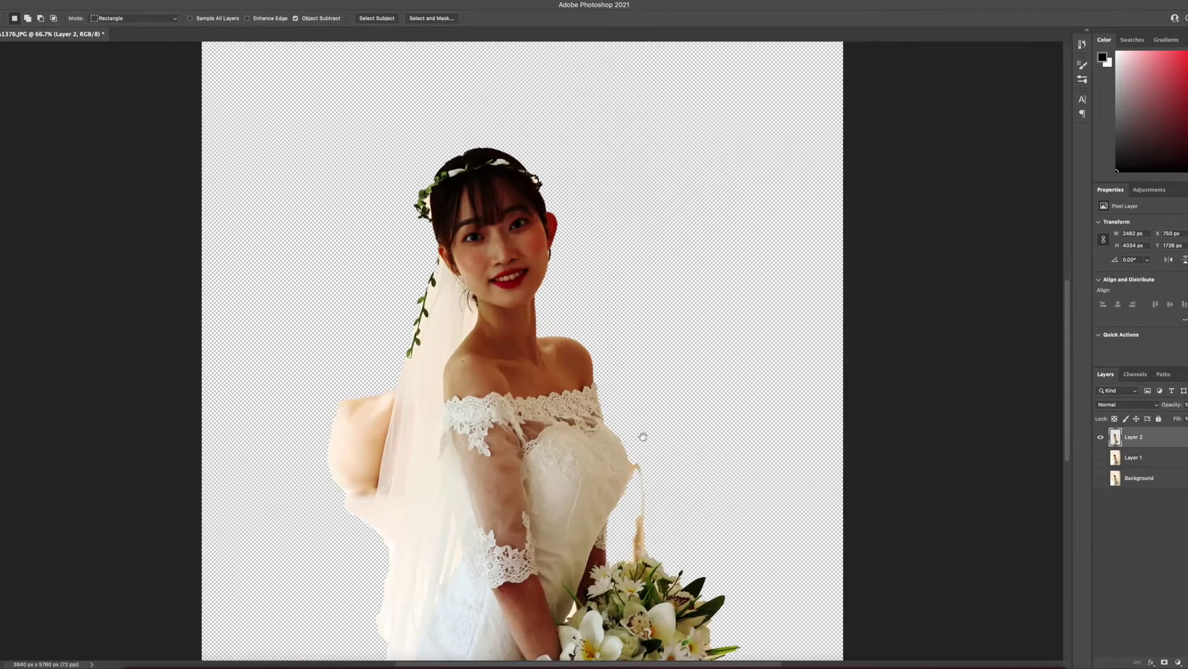
Delete the leftover background patches enclosed between the leaf wreath and the hair on both sides of the bride's head
{"action": "left_click", "coordinate": [563, 289]}
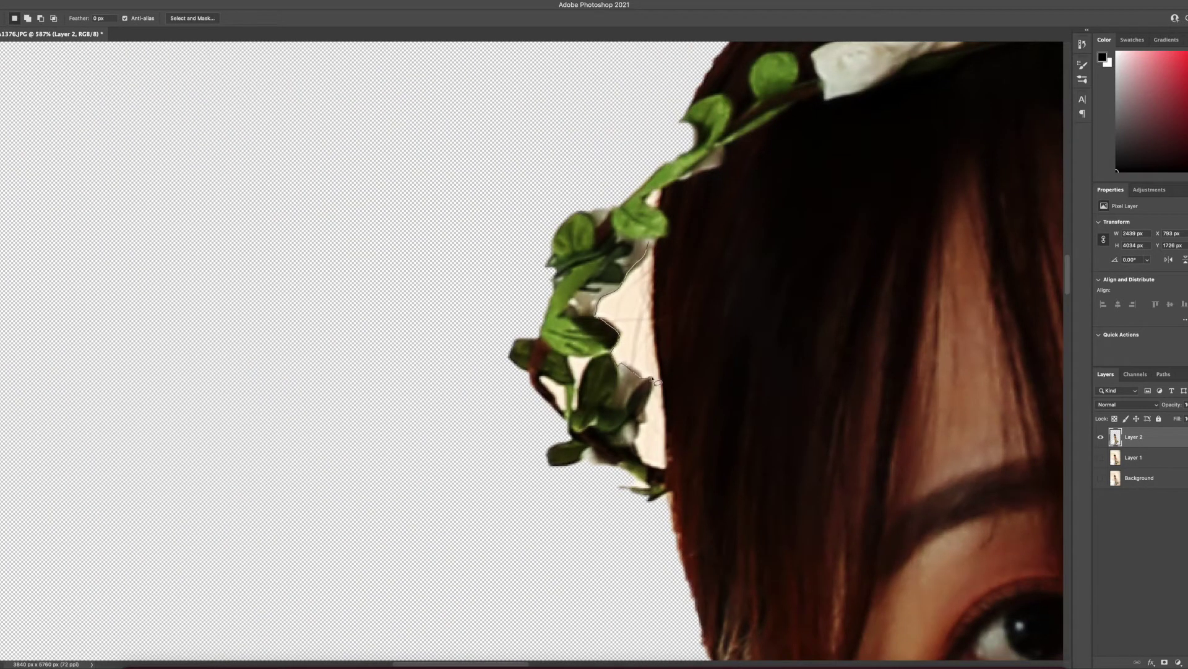
{"action": "key", "text": "Delete"}
{"action": "key", "text": "ctrl+d"}
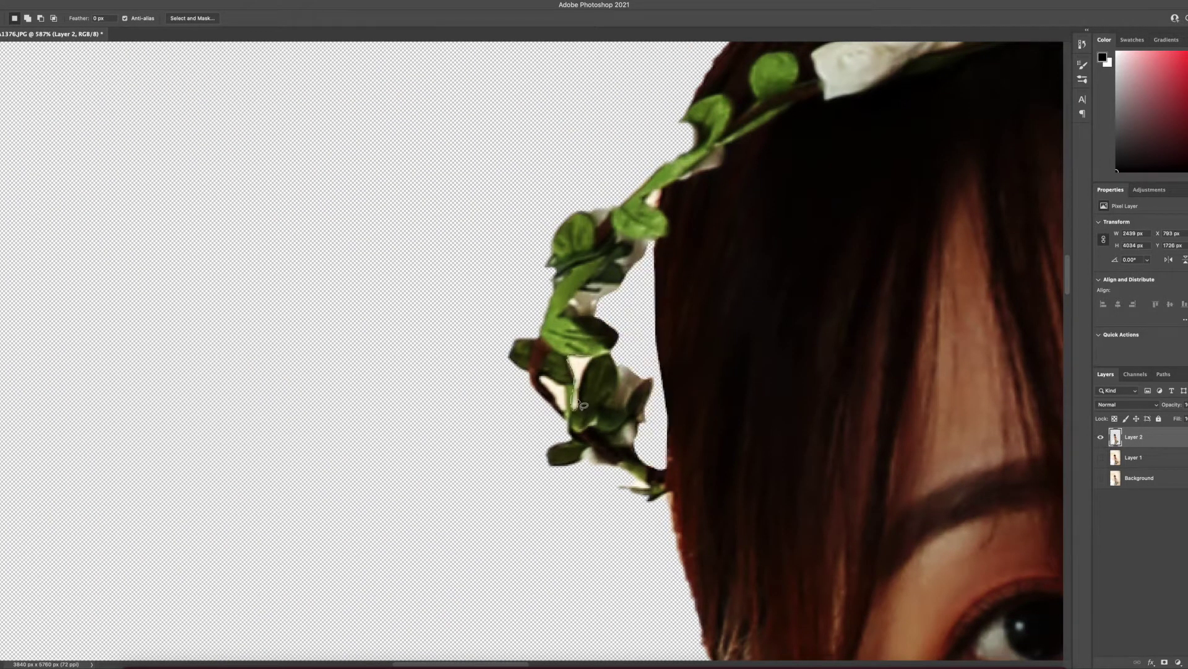
{"action": "left_click_drag", "start_coordinate": [635, 437], "coordinate": [616, 469]}
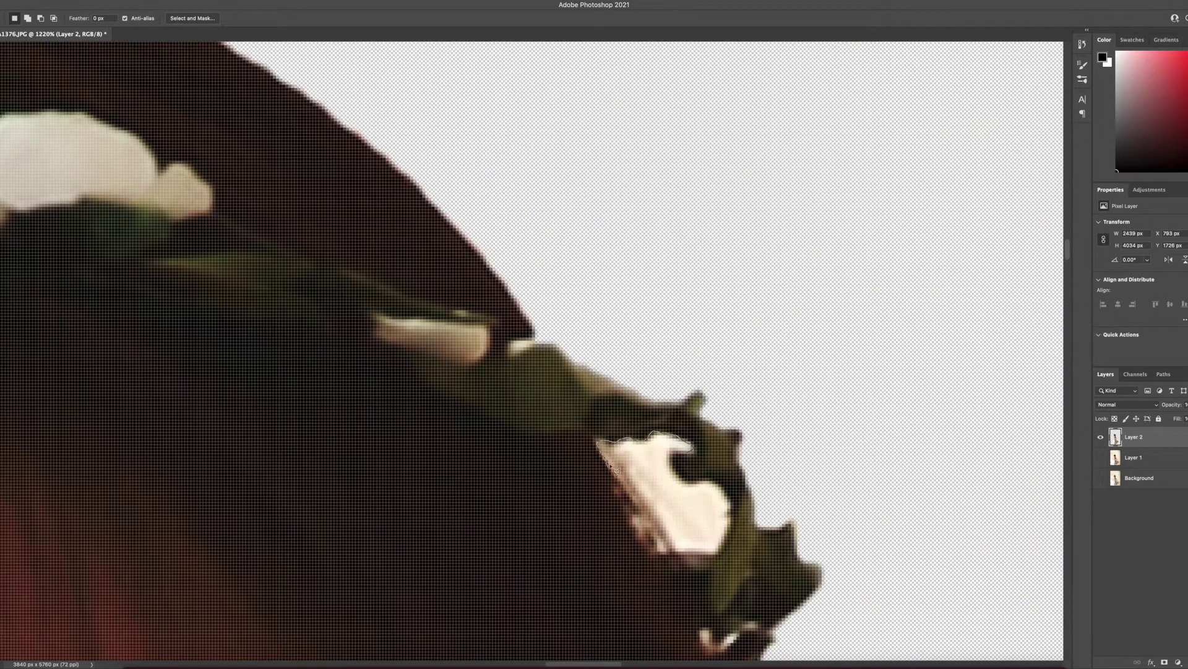
{"action": "key", "text": "Delete"}
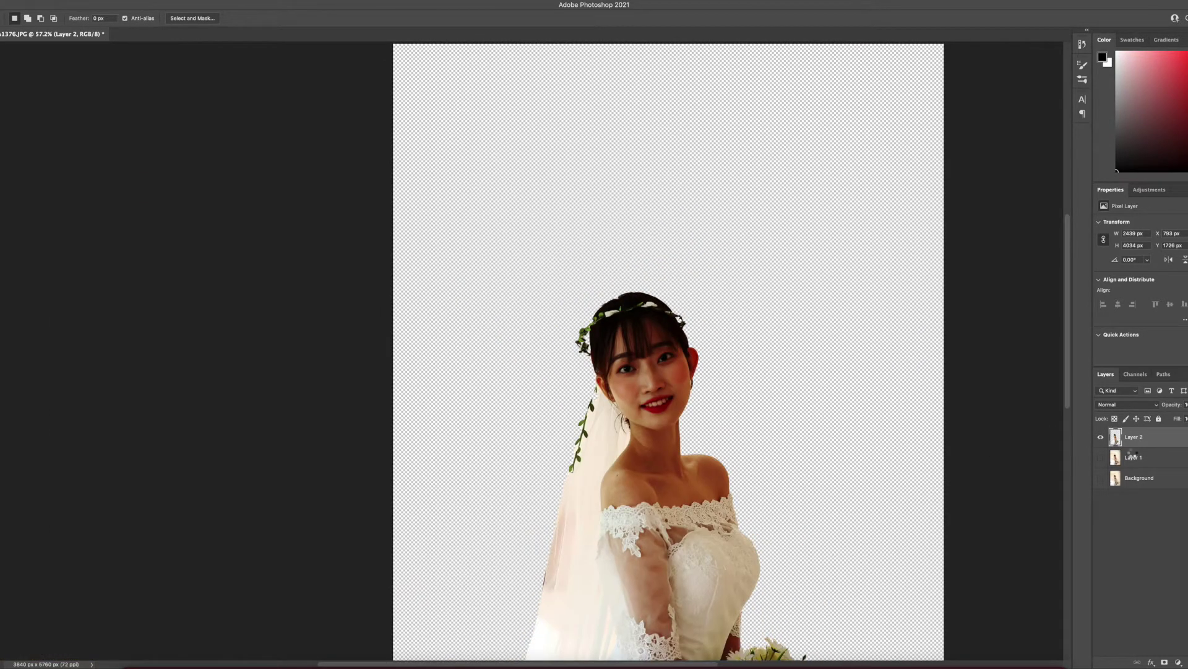
Apply the Camera Raw preset "C - Fuji Provia 400X - -" to the bride cutout
{"action": "key", "text": "super+shift+a"}
{"action": "scroll", "coordinate": [1139, 317], "scroll_direction": "down", "scroll_amount": 10}
{"action": "left_click", "coordinate": [1114, 324]}
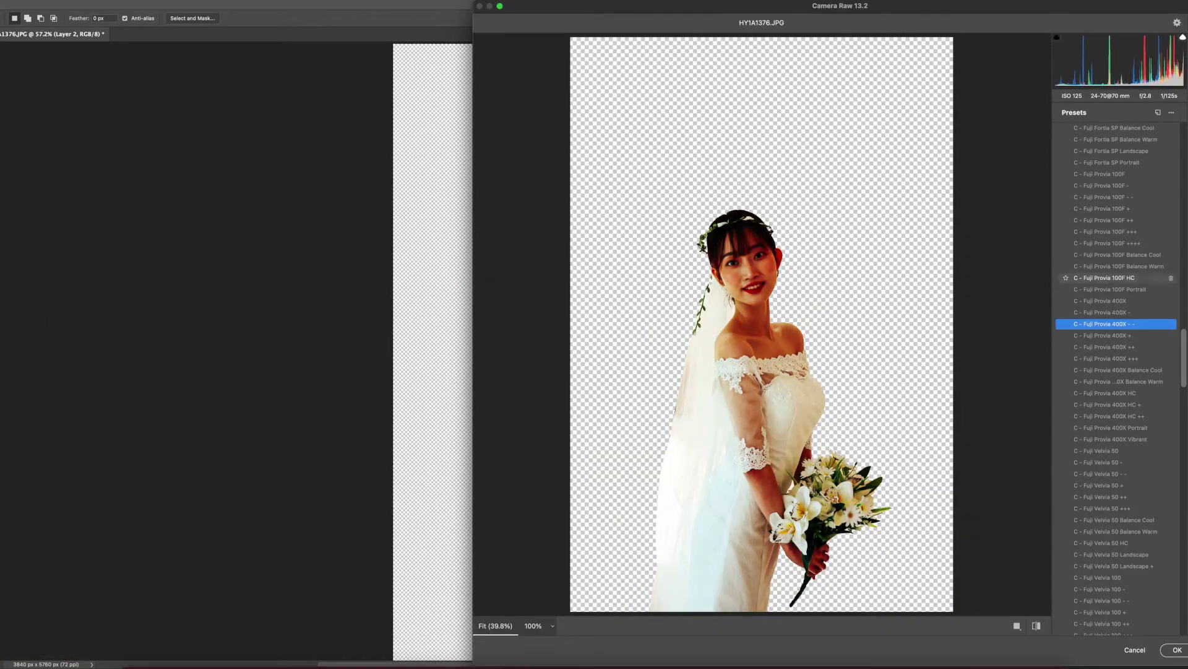
Set Camera Raw exposure to +0.10, contrast -3, highlights -35, blacks +43, clarity -14 and dehaze -11, and apply the filter
{"action": "key", "text": "e"}
{"action": "left_click", "coordinate": [1064, 468]}
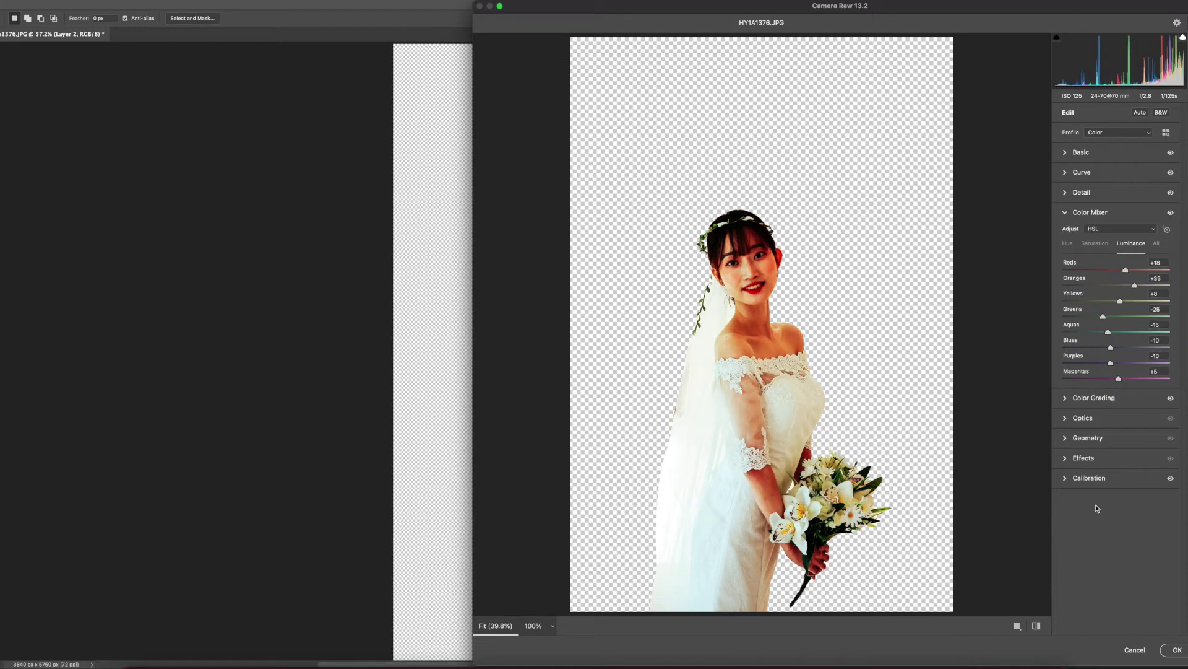
{"action": "left_click", "coordinate": [1082, 172]}
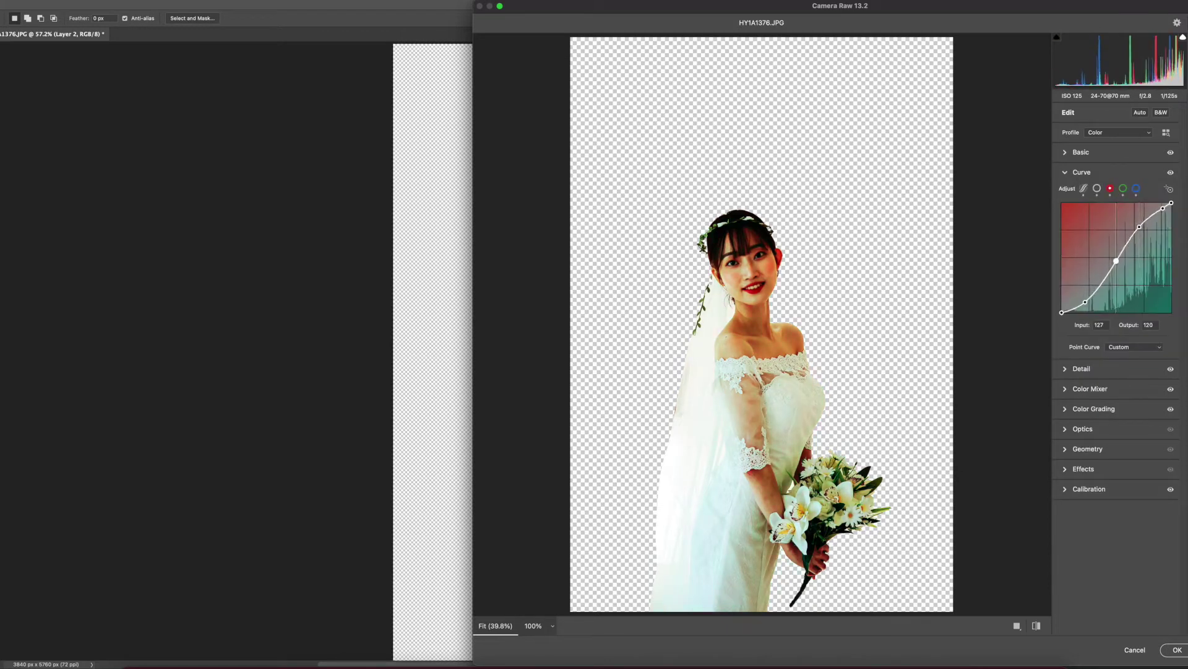
{"action": "left_click", "coordinate": [1089, 488]}
{"action": "left_click", "coordinate": [1145, 152]}
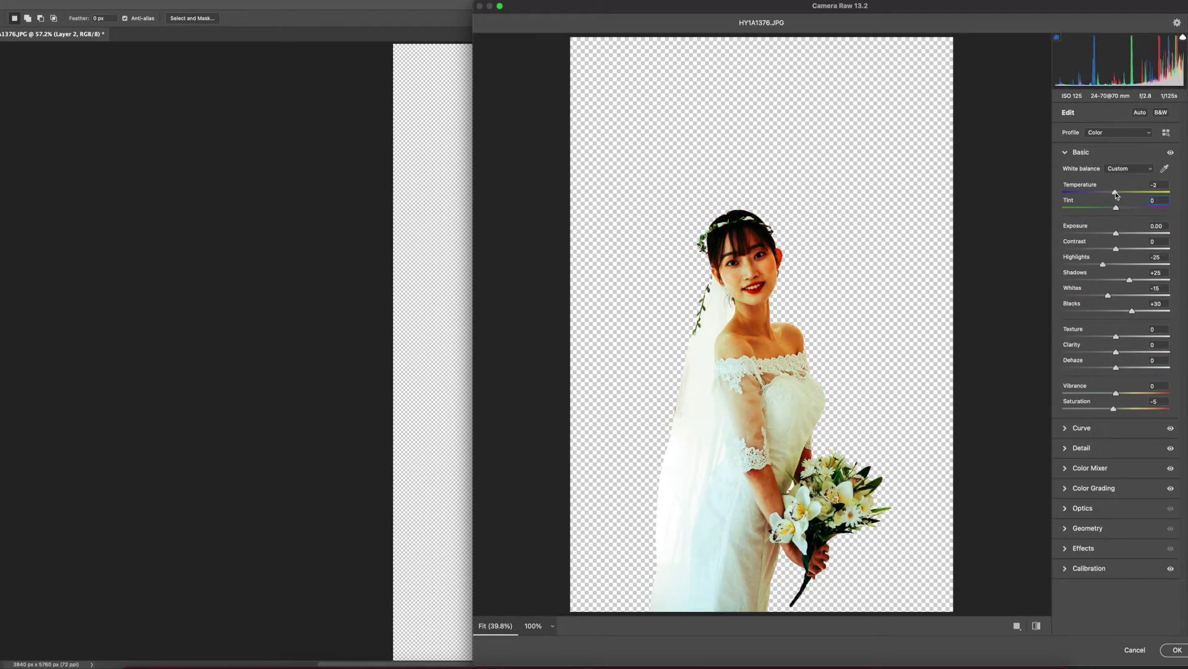
{"action": "left_click_drag", "start_coordinate": [1110, 351], "coordinate": [1109, 351]}
{"action": "left_click_drag", "start_coordinate": [1116, 367], "coordinate": [1114, 367]}
{"action": "left_click_drag", "start_coordinate": [1116, 233], "coordinate": [1098, 265]}
{"action": "left_click_drag", "start_coordinate": [1132, 310], "coordinate": [1139, 310]}
{"action": "left_click_drag", "start_coordinate": [1115, 367], "coordinate": [1112, 367]}
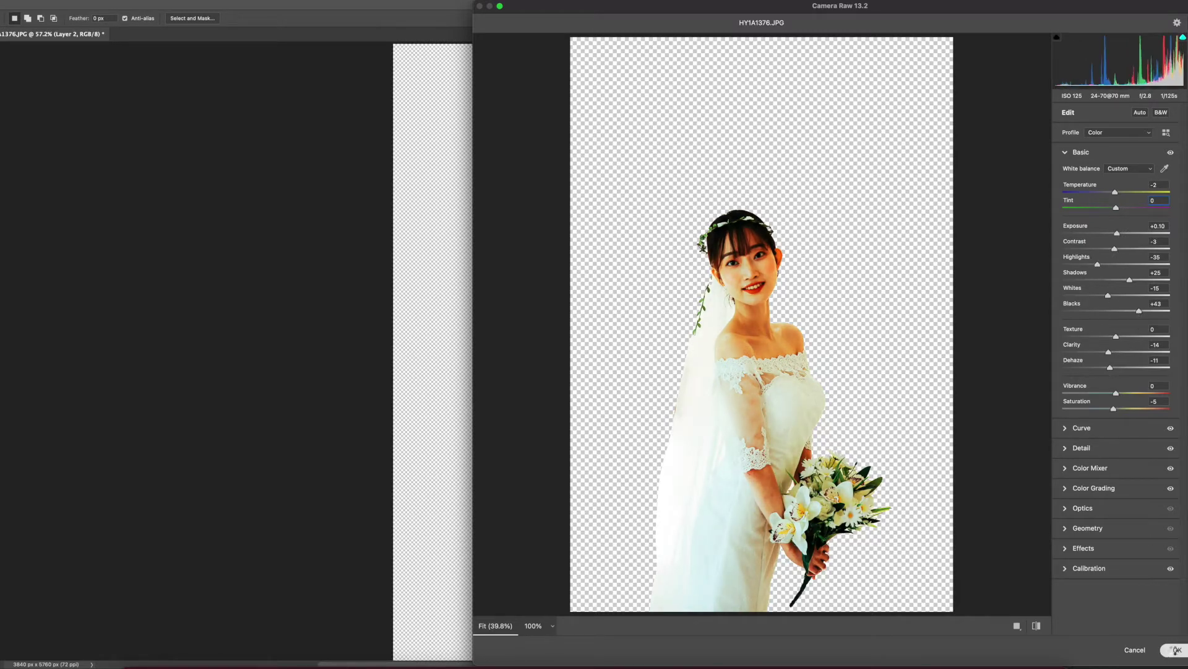
{"action": "left_click", "coordinate": [1174, 649]}
Slightly slim the jawline and face width and enlarge the eye with Face-Aware Liquify
{"action": "key", "text": "super+shift+x"}
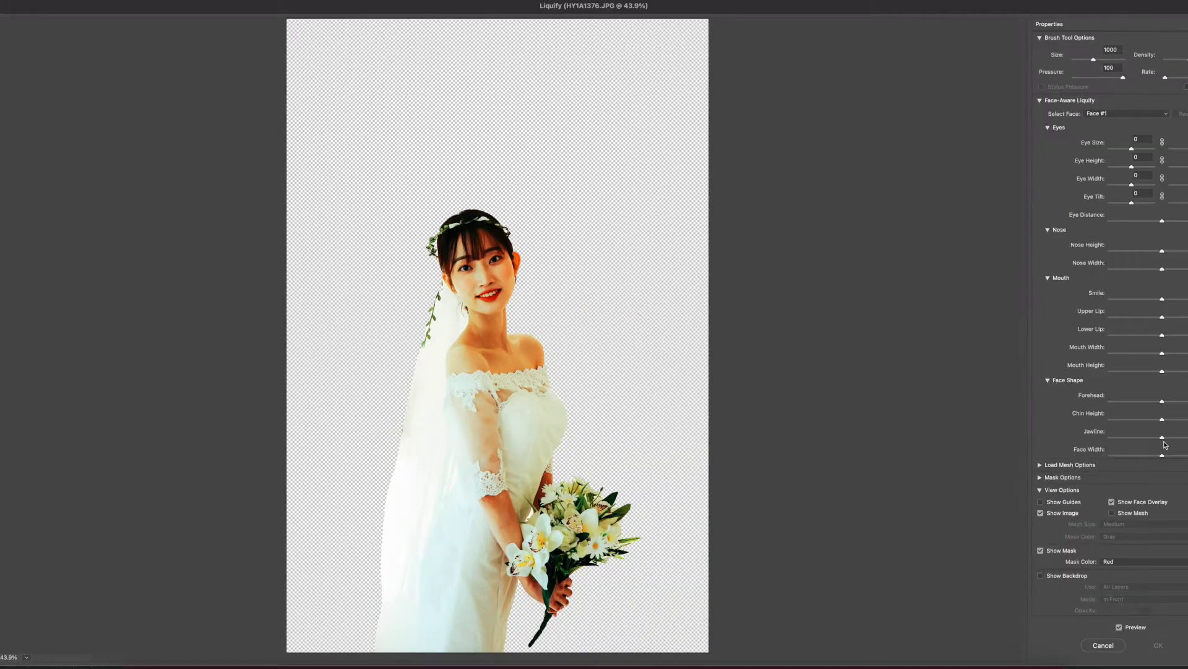
{"action": "scroll", "coordinate": [1161, 336], "scroll_direction": "down", "scroll_amount": 2}
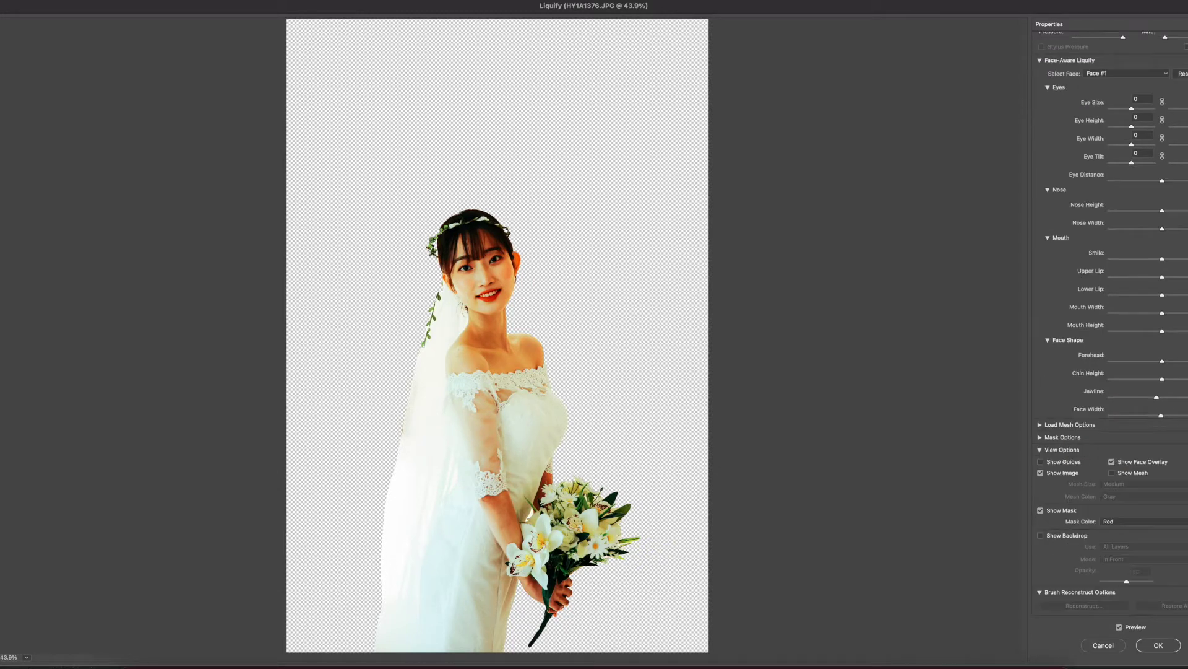
{"action": "left_click_drag", "start_coordinate": [1132, 109], "coordinate": [1133, 109]}
{"action": "left_click", "coordinate": [1158, 645]}
Add a new layer beneath the bride cutout
{"action": "key", "text": "super+shift+n"}
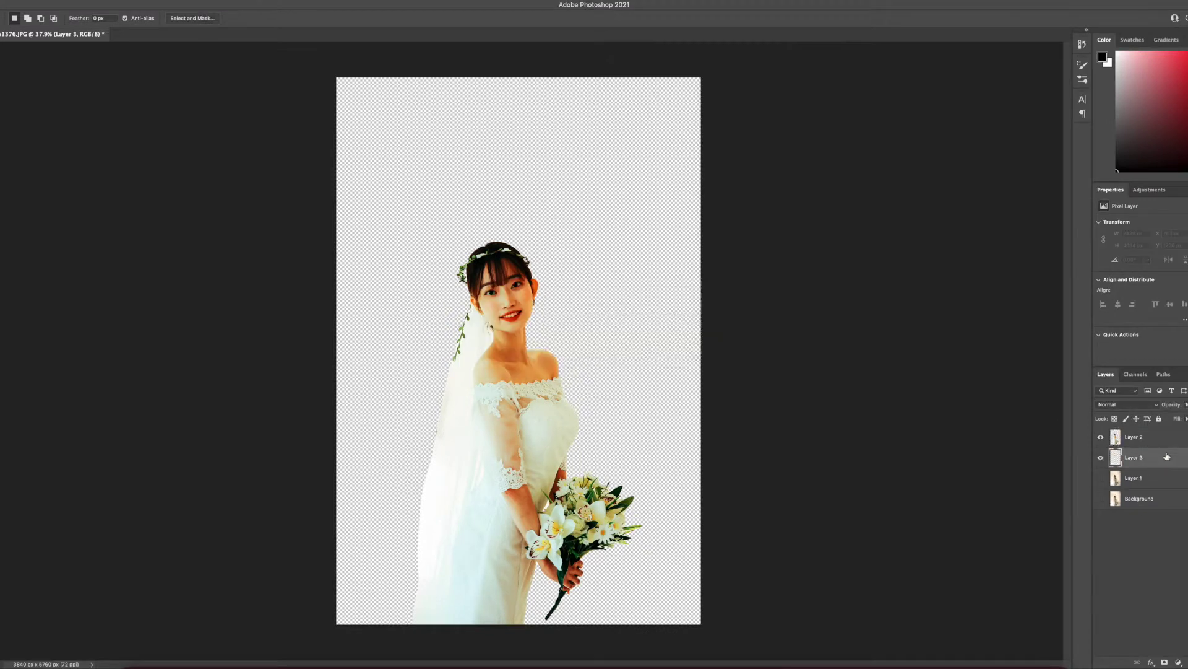
{"action": "key", "text": "Return"}
Try to crop the canvas down from its upper edge
{"action": "key", "text": "c"}
{"action": "left_click_drag", "start_coordinate": [519, 77], "coordinate": [523, 135]}
{"action": "key", "text": "Return"}
{"action": "key", "text": "super+z"}
Fill Layer 3 with white
{"action": "key", "text": "super+BackSpace"}
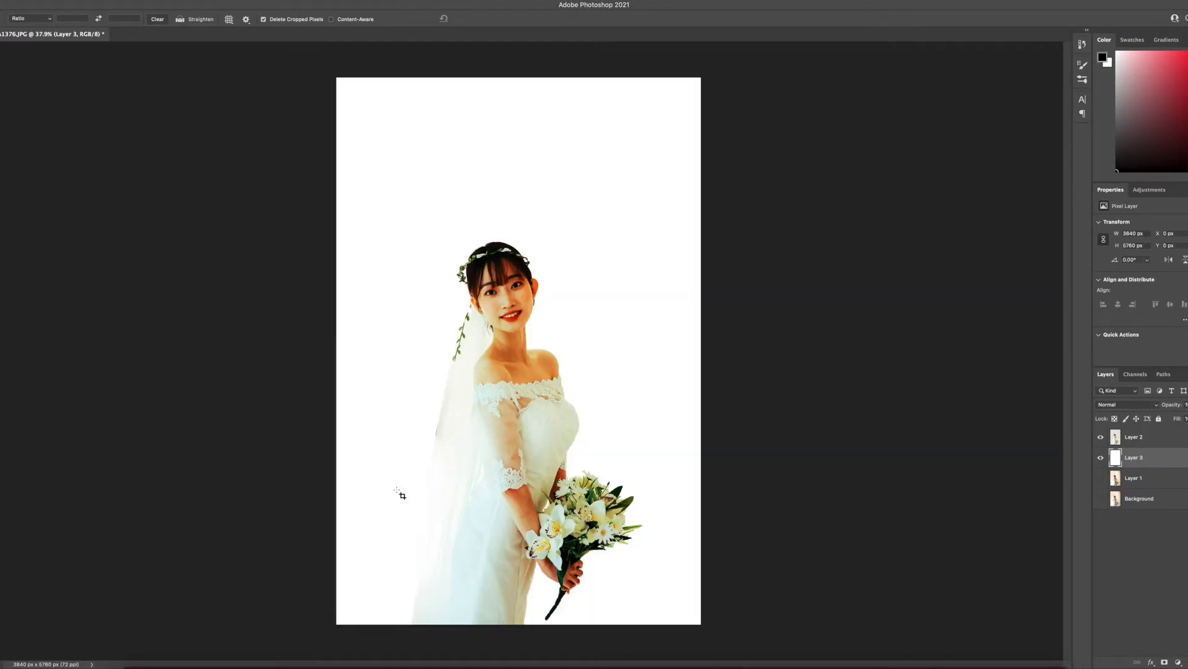
Lasso the veil on Layer 2, copy it to a new layer and set its saturation to -35
{"action": "left_click", "coordinate": [1154, 441]}
{"action": "key", "text": "l"}
{"action": "left_click_drag", "start_coordinate": [474, 324], "coordinate": [435, 394]}
{"action": "left_click_drag", "start_coordinate": [474, 495], "coordinate": [477, 334]}
{"action": "key", "text": "super+j"}
{"action": "key", "text": "super+u"}
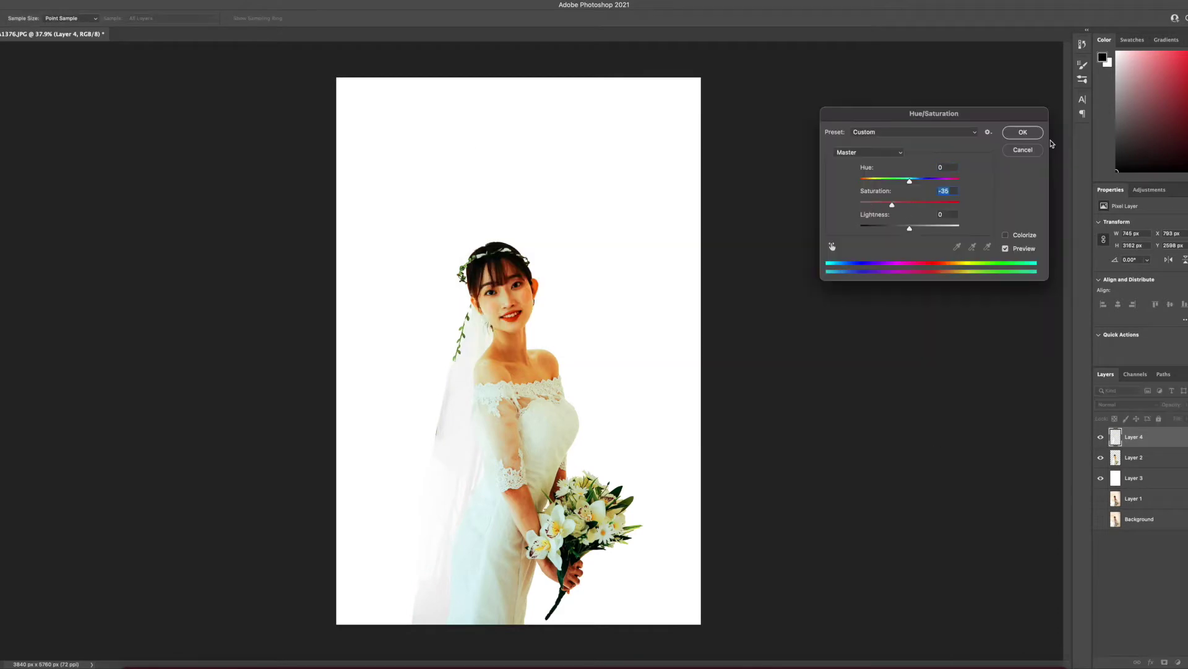
{"action": "key", "text": "Return"}
Fill the white backdrop layer with a light greyish pink
{"action": "key", "text": "b"}
{"action": "key", "text": "x"}
{"action": "key", "text": "alt+bracketleft"}
{"action": "key", "text": "alt+bracketleft"}
{"action": "key", "text": "x"}
{"action": "key", "text": "alt+BackSpace"}
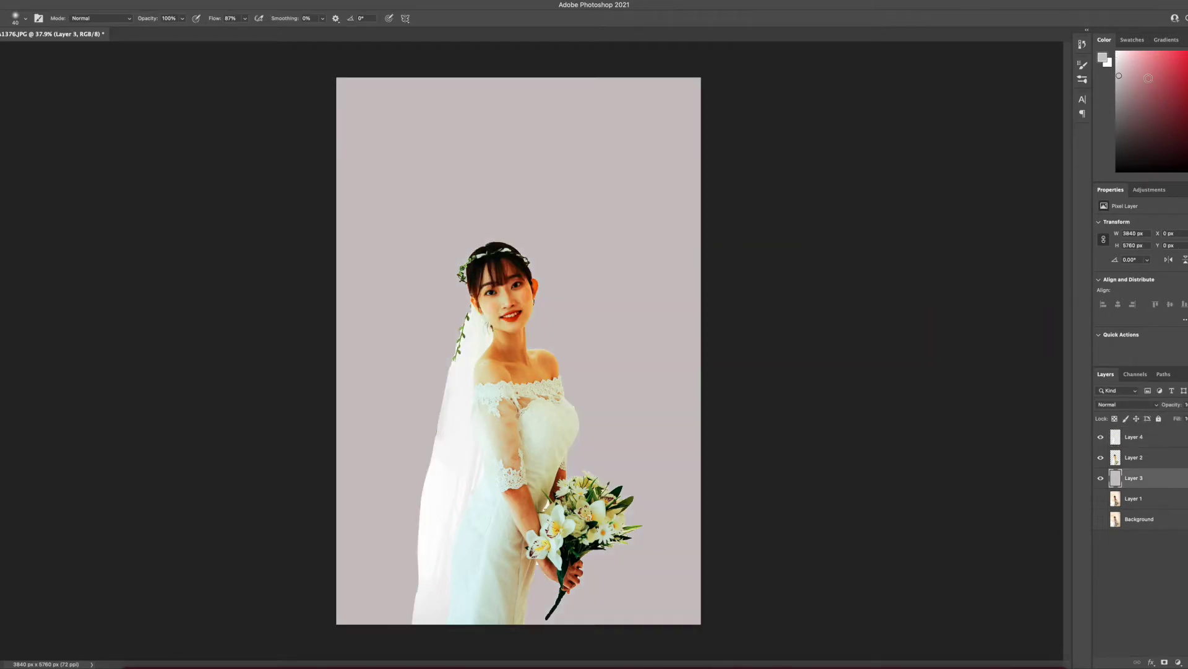
Merge the desaturated veil layer into the bride's Layer 2
{"action": "key", "text": "alt+bracketright"}
{"action": "key", "text": "alt+bracketright"}
{"action": "key", "text": "super+e"}
Try the lassoed veil on its own layer at 70% opacity, return it to 100% and merge it into Layer 2
{"action": "key", "text": "l"}
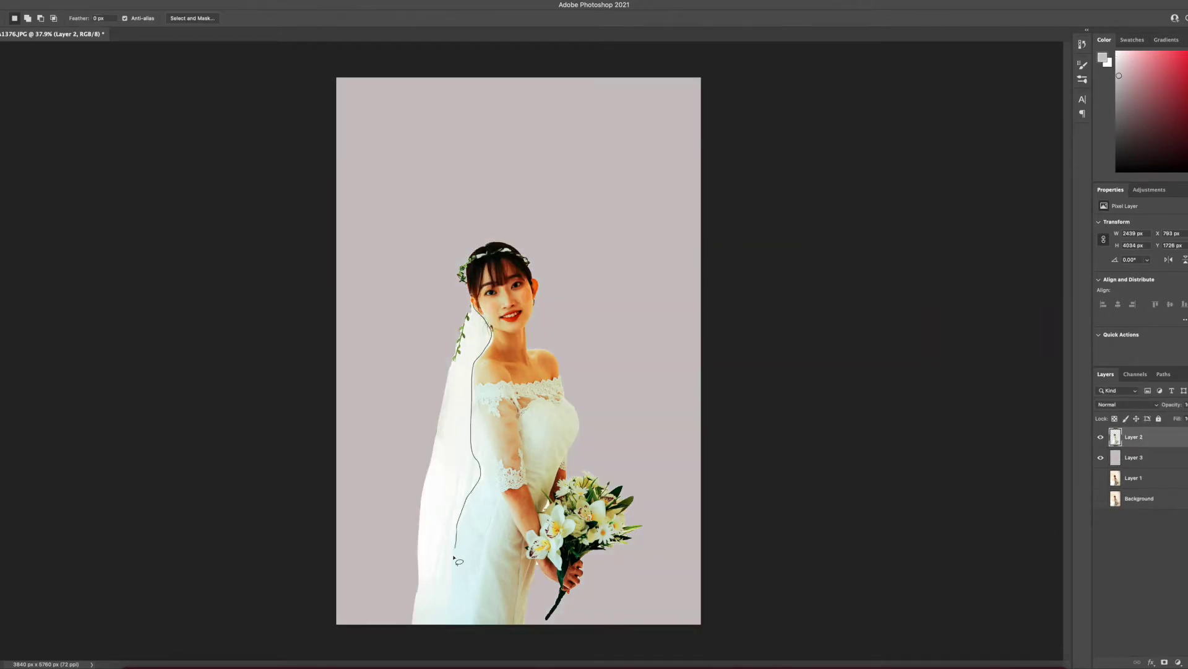
{"action": "left_click_drag", "start_coordinate": [471, 338], "coordinate": [472, 334]}
{"action": "key", "text": "super+j"}
{"action": "key", "text": "7"}
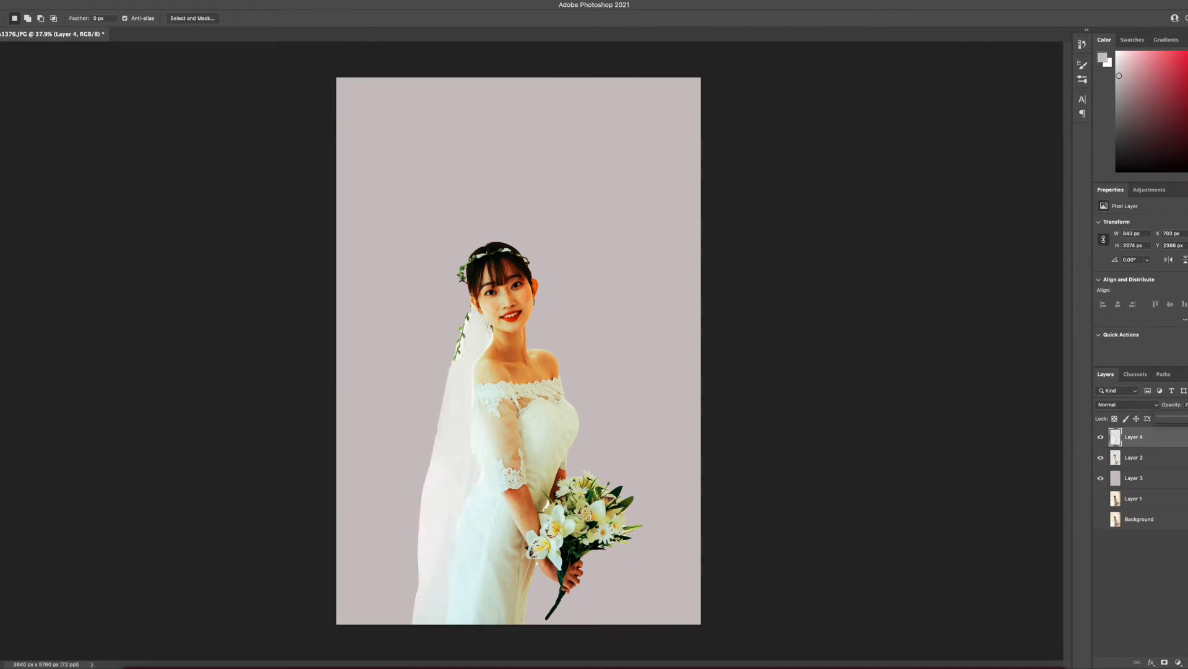
{"action": "key", "text": "0"}
{"action": "key", "text": "super+e"}
Draw a Pen path from the ear down the neck and shoulder edge where the body meets the veil
{"action": "key", "text": "p"}
{"action": "scroll", "coordinate": [476, 303], "scroll_direction": "up", "scroll_amount": 5}
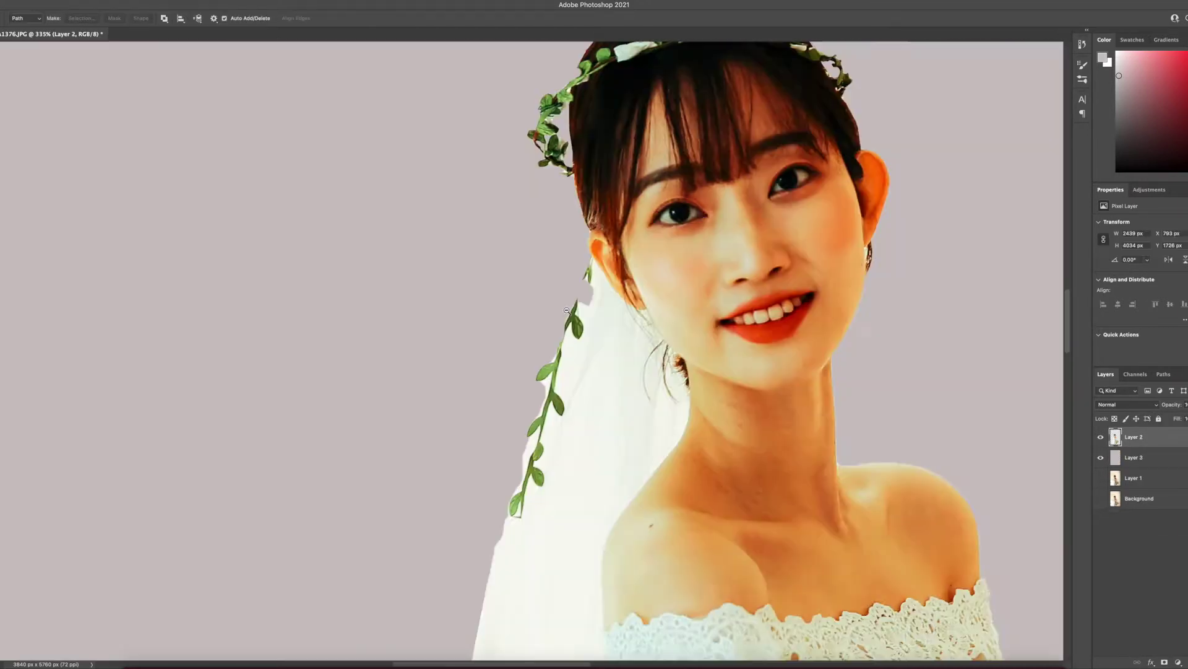
{"action": "left_click", "coordinate": [601, 272]}
{"action": "left_click_drag", "start_coordinate": [628, 308], "coordinate": [633, 317]}
{"action": "scroll", "coordinate": [646, 340], "scroll_direction": "down", "scroll_amount": 15}
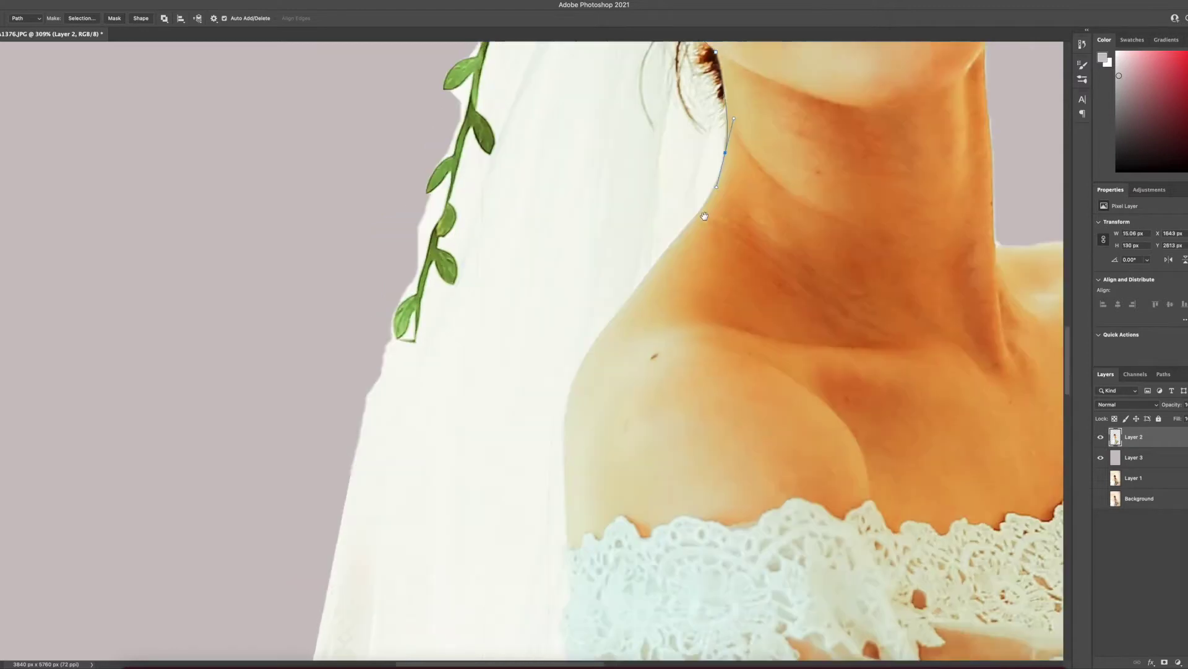
{"action": "left_click", "coordinate": [734, 141]}
{"action": "left_click_drag", "start_coordinate": [596, 342], "coordinate": [580, 372]}
{"action": "scroll", "coordinate": [613, 212], "scroll_direction": "down", "scroll_amount": 5}
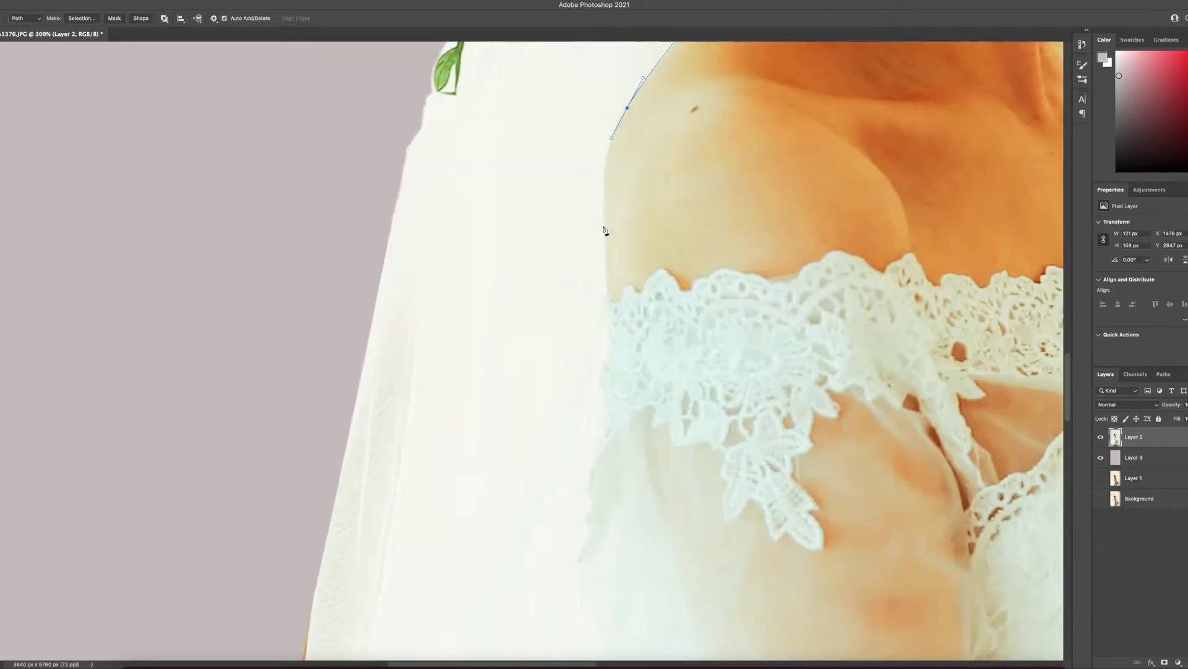
Continue the Pen path down along the sleeve and dress edge to near the bottom of the image
{"action": "scroll", "coordinate": [603, 360], "scroll_direction": "down", "scroll_amount": 6}
{"action": "left_click", "coordinate": [603, 378]}
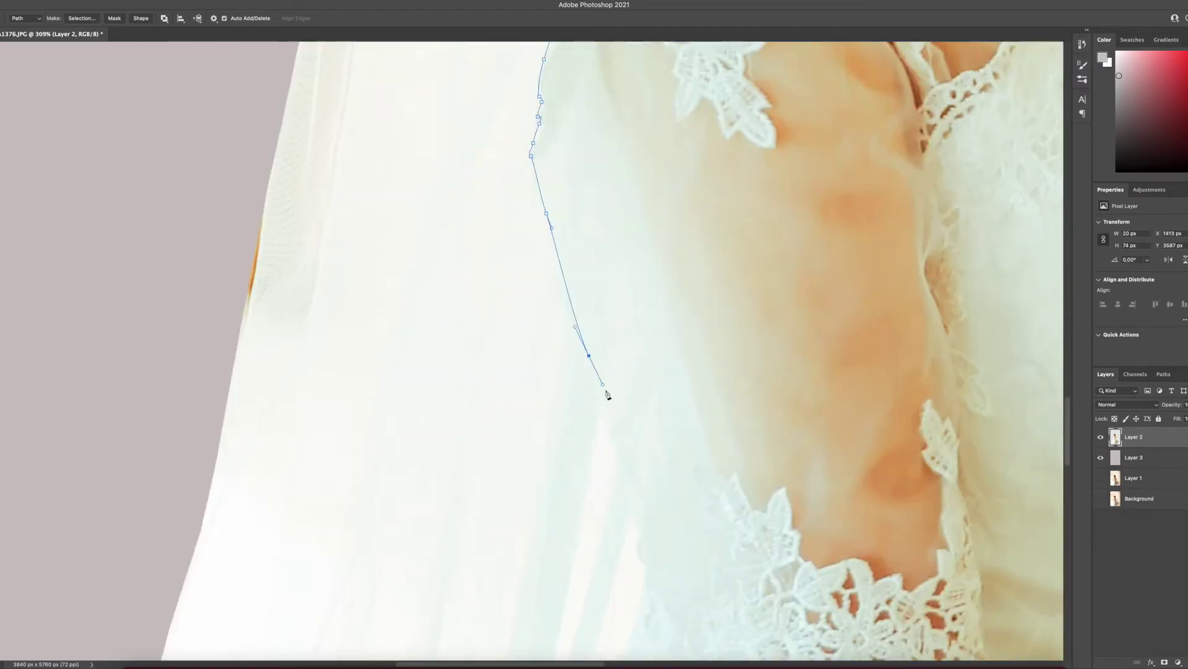
{"action": "scroll", "coordinate": [604, 371], "scroll_direction": "down", "scroll_amount": 5}
{"action": "left_click_drag", "start_coordinate": [618, 370], "coordinate": [637, 368]}
{"action": "scroll", "coordinate": [637, 318], "scroll_direction": "down", "scroll_amount": 6}
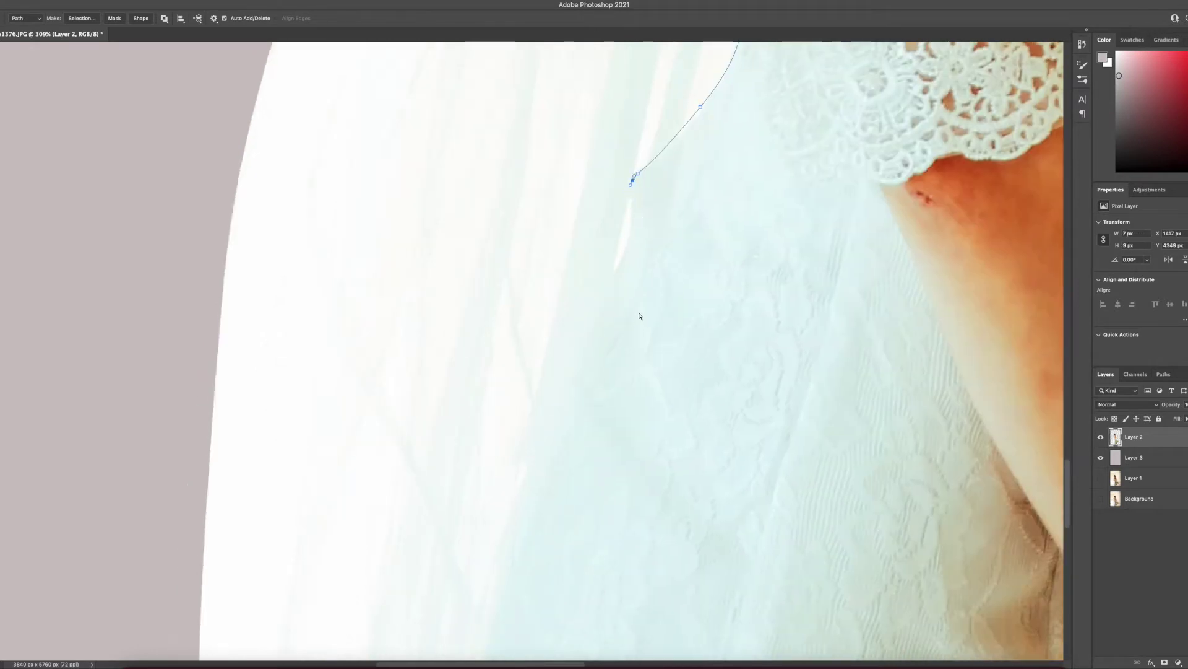
{"action": "left_click", "coordinate": [609, 444]}
{"action": "scroll", "coordinate": [584, 499], "scroll_direction": "down", "scroll_amount": 3}
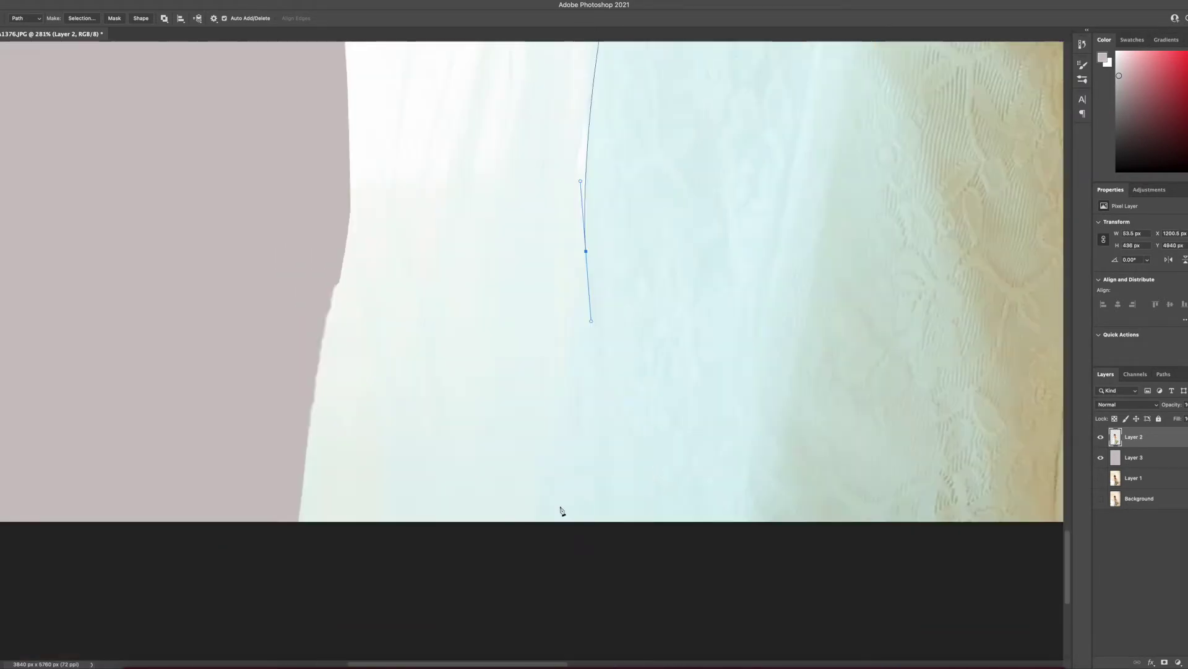
Turn the veil path into a selection and copy the veil to a new layer
{"action": "key", "text": "ctrl+0"}
{"action": "key", "text": "ctrl+minus"}
{"action": "key", "text": "ctrl+Return"}
{"action": "key", "text": "ctrl+j"}
Smudge away the leaf vine on the veil layer with the Smudge tool at 60% strength
{"action": "left_click", "coordinate": [1, 215]}
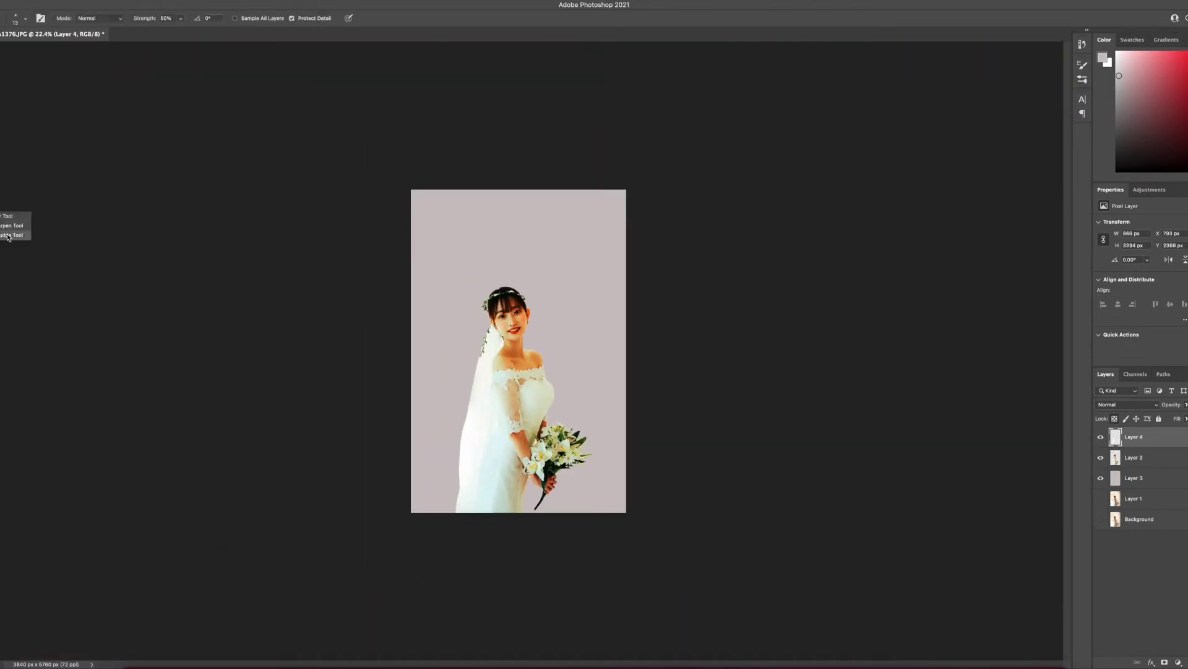
{"action": "left_click", "coordinate": [12, 235]}
{"action": "scroll", "coordinate": [465, 328], "scroll_direction": "up", "scroll_amount": 10}
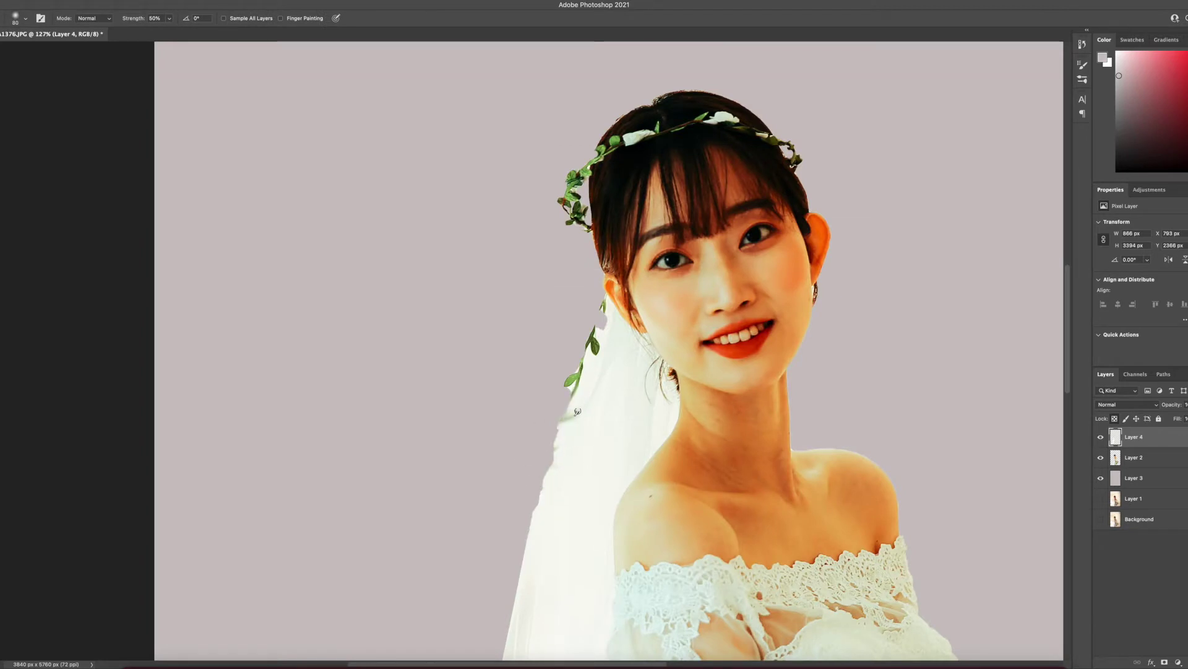
{"action": "key", "text": "ctrl+0"}
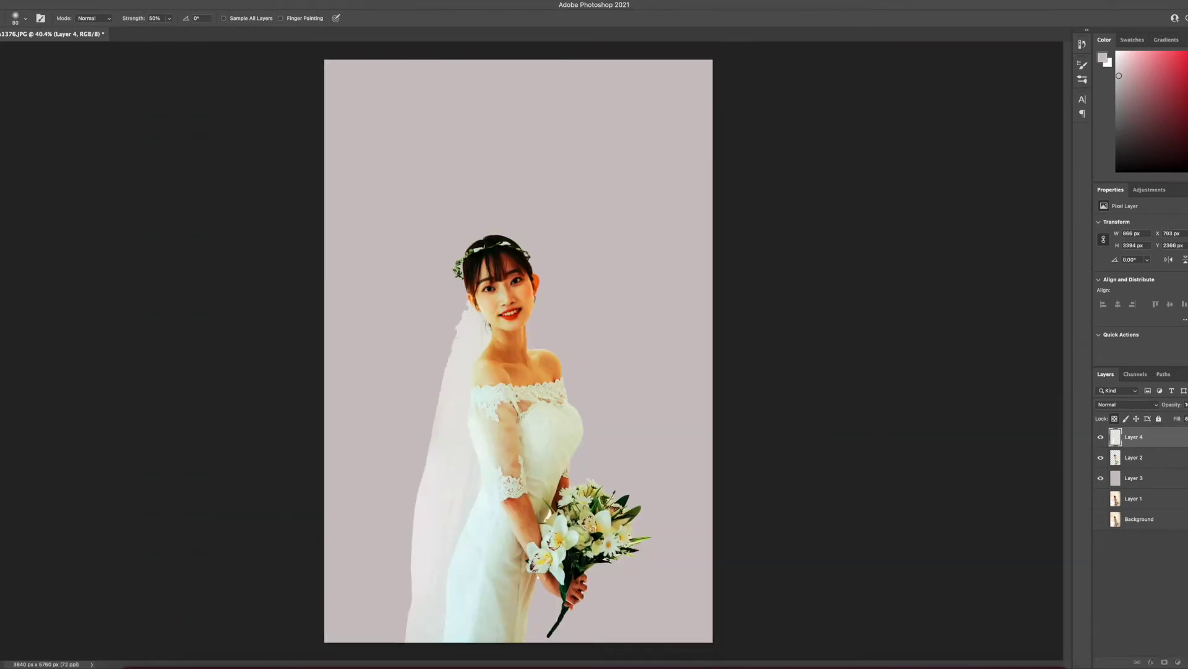
Trace a smooth Pen path along the veil's jagged upper outer edge and delete the pixels outside it
{"action": "key", "text": "p"}
{"action": "scroll", "coordinate": [484, 345], "scroll_direction": "up", "scroll_amount": 10}
{"action": "left_click", "coordinate": [424, 497]}
{"action": "left_click", "coordinate": [500, 248]}
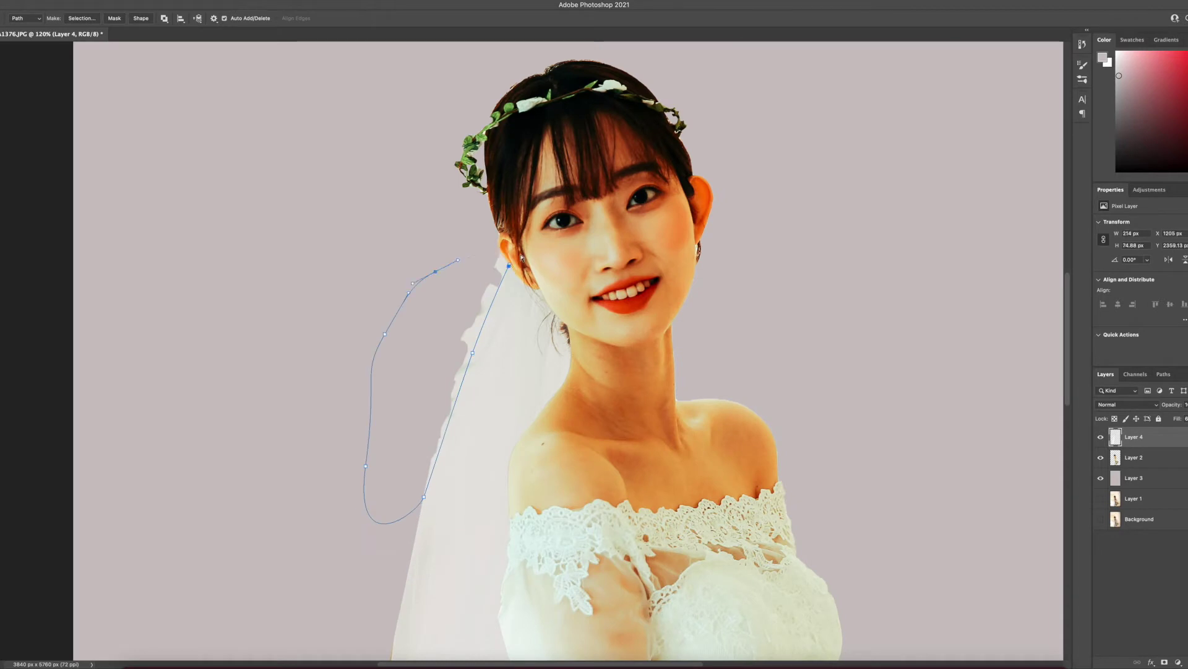
{"action": "scroll", "coordinate": [499, 248], "scroll_direction": "up", "scroll_amount": 8}
{"action": "left_click", "coordinate": [528, 308]}
{"action": "key", "text": "ctrl+Return"}
{"action": "key", "text": "Delete"}
{"action": "scroll", "coordinate": [520, 353], "scroll_direction": "down", "scroll_amount": 10}
{"action": "scroll", "coordinate": [989, 432], "scroll_direction": "up", "scroll_amount": 2}
Adjust the tones of the bride's Layer 2 with an adjustment layer and merge it down
{"action": "left_click", "coordinate": [1152, 457]}
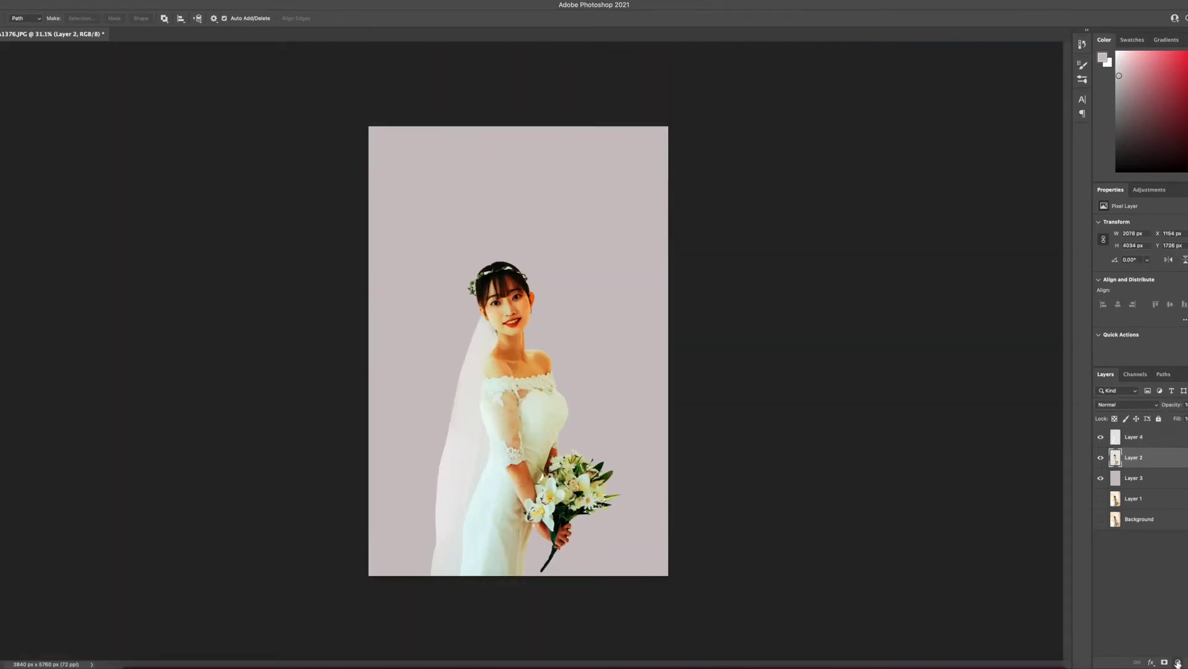
{"action": "left_click", "coordinate": [1178, 662]}
{"action": "left_click", "coordinate": [1176, 441]}
{"action": "left_click", "coordinate": [1160, 360]}
{"action": "mouse_move", "coordinate": [1160, 270]}
{"action": "left_mouse_down"}
{"action": "mouse_move", "coordinate": [1147, 269]}
{"action": "mouse_move", "coordinate": [1161, 251]}
{"action": "left_mouse_up"}
{"action": "key", "text": "ctrl+e"}
Select a full-height vertical strip about 198 px wide near the canvas centre and put it on a new layer
{"action": "left_click", "coordinate": [1137, 436]}
{"action": "key", "text": "m"}
{"action": "left_click_drag", "start_coordinate": [515, 121], "coordinate": [530, 599]}
{"action": "key", "text": "ctrl+j"}
{"action": "key", "text": "v"}
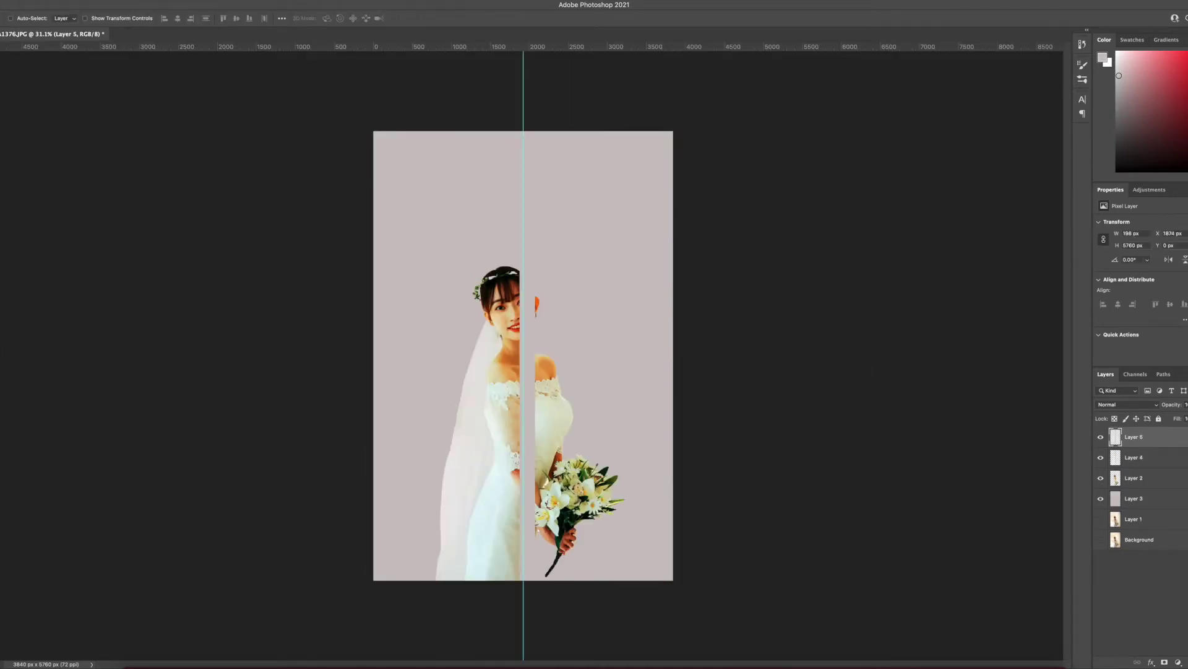
Centre the vertical strip on the canvas, with one copy on each side, and merge the three strips
{"action": "key", "text": "alt+bracketleft"}
{"action": "key", "text": "ctrl+t"}
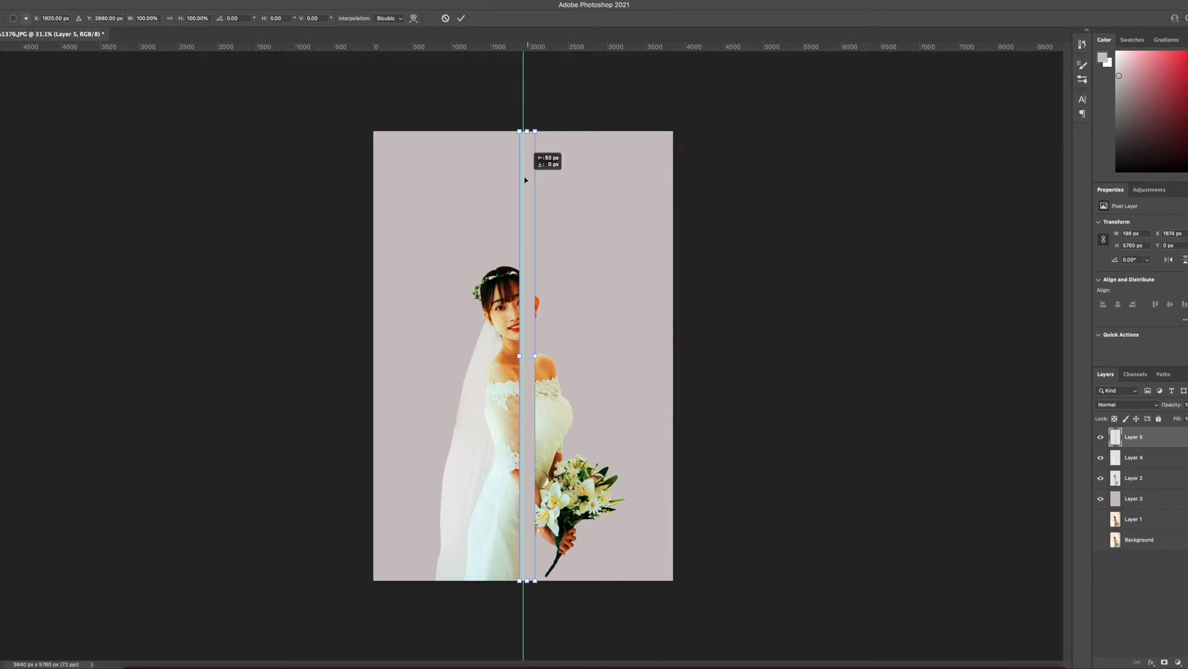
{"action": "left_click_drag", "start_coordinate": [543, 162], "coordinate": [584, 332]}
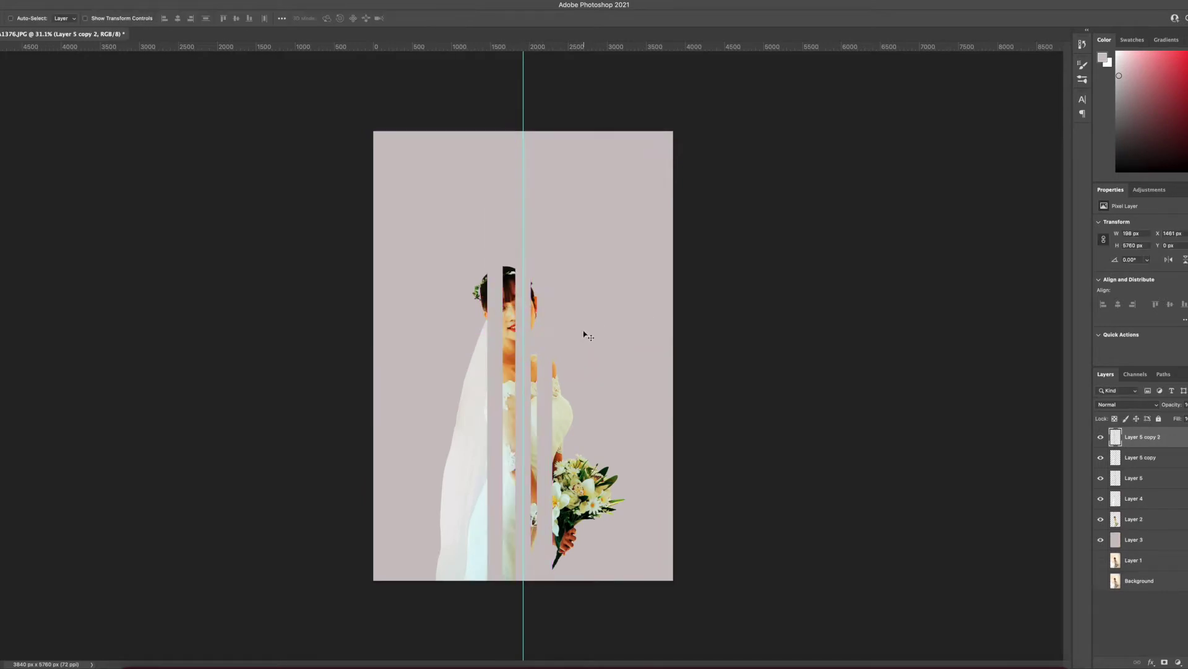
{"action": "left_click", "coordinate": [1154, 484], "text": "shift"}
{"action": "key", "text": "ctrl+e"}
Copy one strip to a new layer and rotate it 90 degrees into a horizontal border bar
{"action": "key", "text": "m"}
{"action": "left_click_drag", "start_coordinate": [425, 126], "coordinate": [509, 642]}
{"action": "key", "text": "ctrl+j"}
{"action": "key", "text": "ctrl+t"}
{"action": "left_click_drag", "start_coordinate": [528, 244], "coordinate": [644, 387]}
{"action": "mouse_move", "coordinate": [662, 357]}
{"action": "left_mouse_down"}
{"action": "mouse_move", "coordinate": [663, 142]}
{"action": "mouse_move", "coordinate": [630, 409]}
{"action": "mouse_move", "coordinate": [637, 567]}
{"action": "mouse_move", "coordinate": [645, 371]}
{"action": "left_mouse_up"}
{"action": "key", "text": "Return"}
Duplicate the bar along the remaining canvas edges, with vertical copies on the left and right sides
{"action": "key", "text": "ctrl+t"}
{"action": "left_click_drag", "start_coordinate": [662, 413], "coordinate": [480, 564]}
{"action": "left_click_drag", "start_coordinate": [495, 465], "coordinate": [665, 428]}
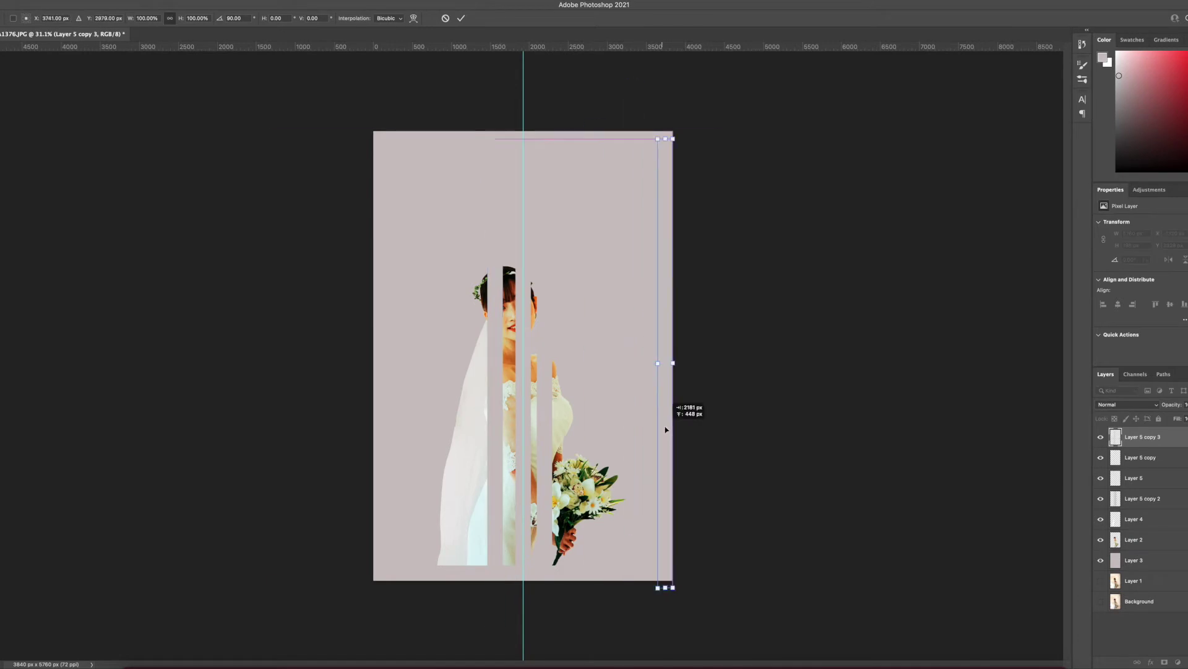
{"action": "key", "text": "Return"}
{"action": "left_click_drag", "start_coordinate": [666, 373], "coordinate": [382, 366]}
Merge the strip and border bar layers into one and fill their shapes with white
{"action": "left_click", "coordinate": [1165, 535], "text": "shift"}
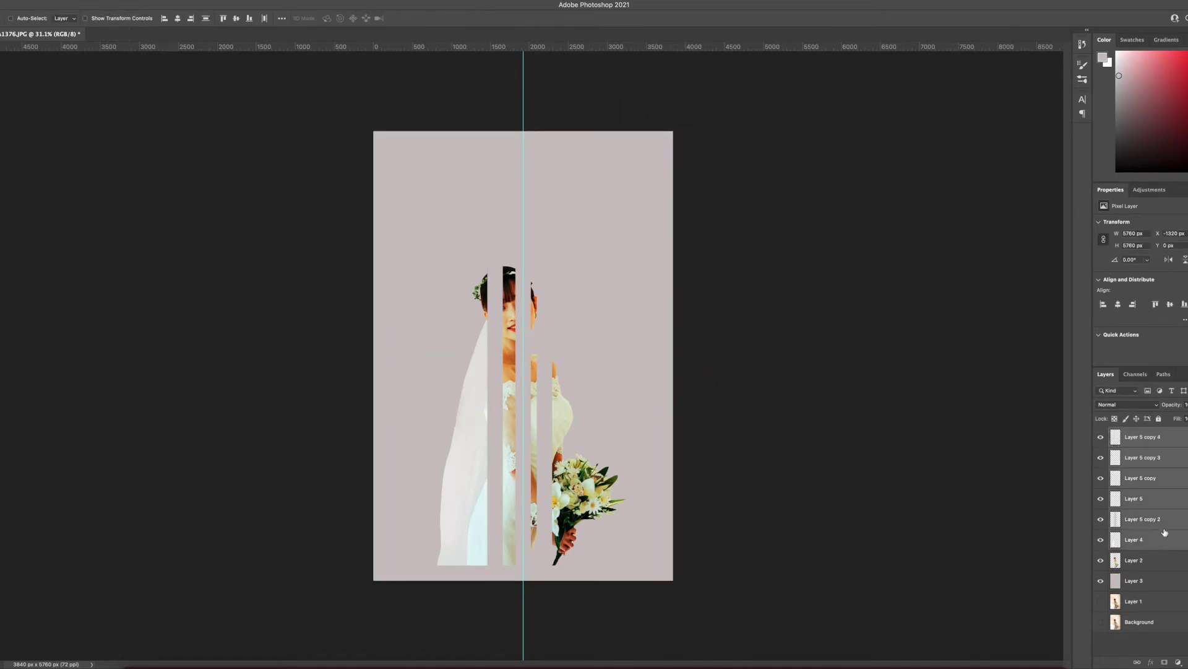
{"action": "key", "text": "ctrl+e"}
{"action": "key", "text": "ctrl+shift+BackSpace"}
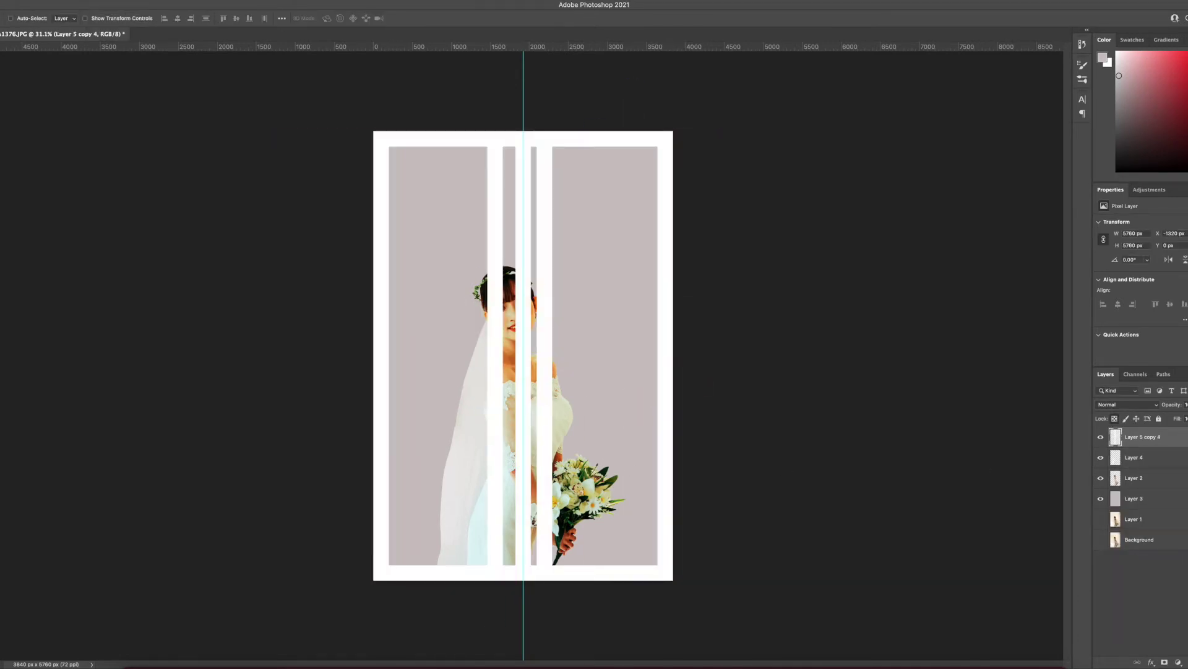
Add a black-filled circle about 2426 px in diameter behind the bride's head, on a new layer above the pink backdrop
{"action": "key", "text": "ctrl+bracketleft"}
{"action": "key", "text": "ctrl+bracketleft"}
{"action": "key", "text": "ctrl+bracketleft"}
{"action": "key", "text": "m"}
{"action": "left_click_drag", "start_coordinate": [436, 210], "coordinate": [627, 398]}
{"action": "key", "text": "d"}
{"action": "key", "text": "alt+BackSpace"}
{"action": "key", "text": "ctrl+d"}
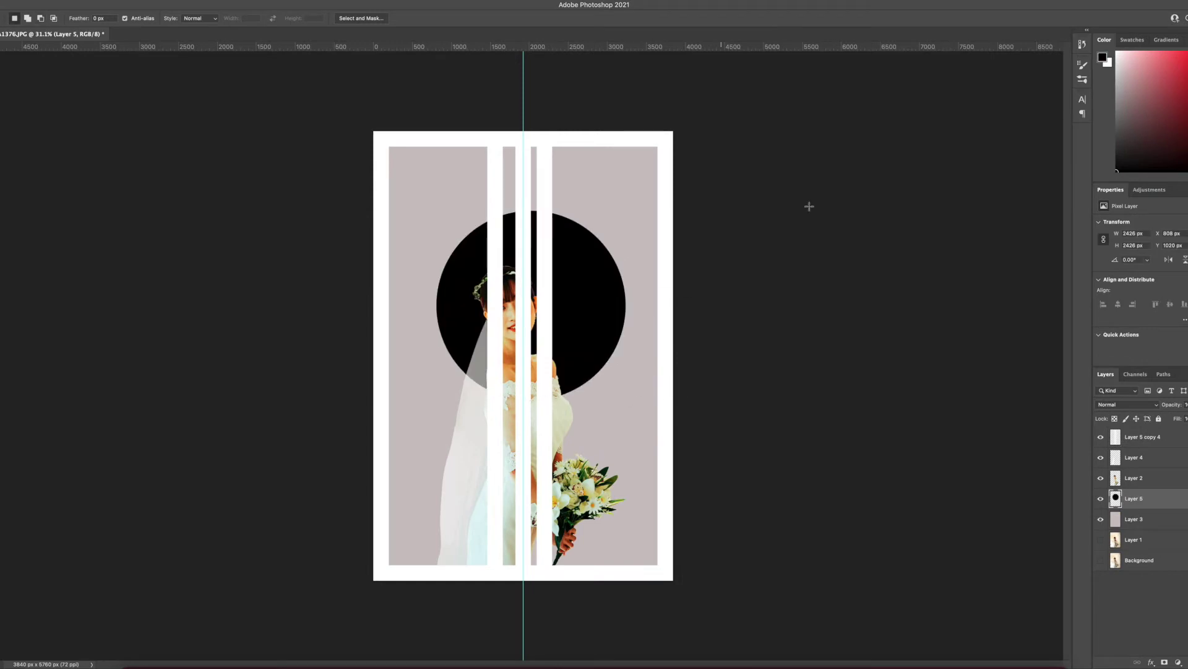
Move the circle slightly down and to the left behind the bride's head and recolour it dark grey
{"action": "key", "text": "v"}
{"action": "left_click_drag", "start_coordinate": [595, 294], "coordinate": [587, 303]}
{"action": "key", "text": "6"}
Lower the opacity of the merged stripe and border layer to 40% so the bride shows through
{"action": "left_click", "coordinate": [1153, 458]}
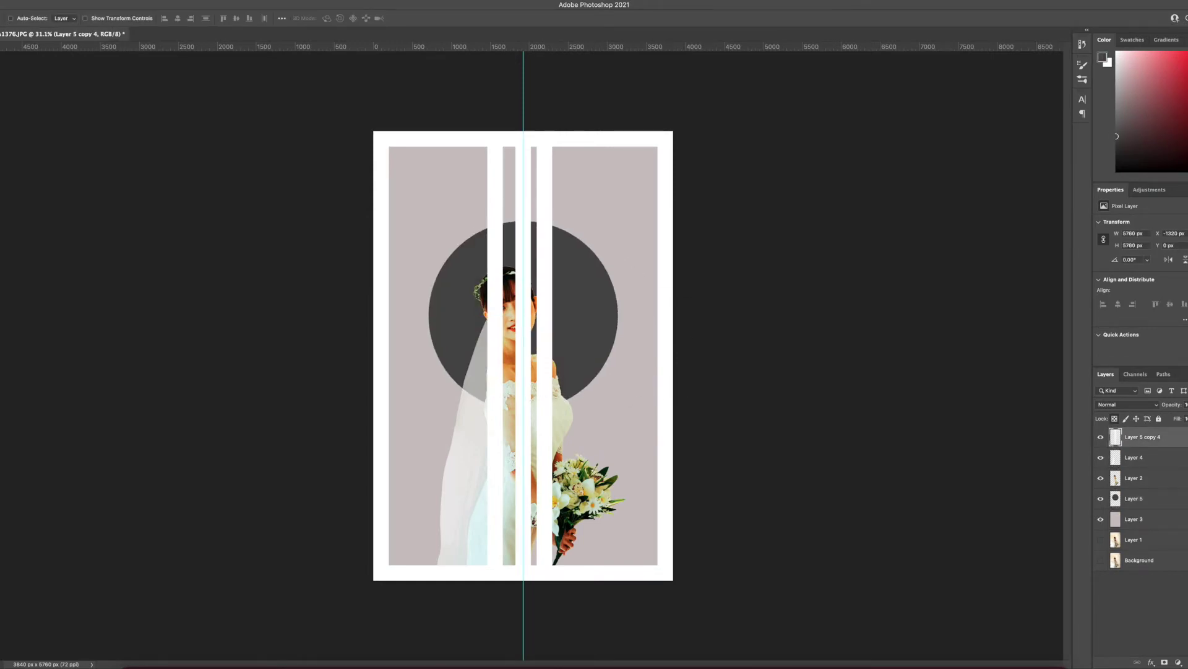
{"action": "left_click", "coordinate": [1170, 435]}
{"action": "key", "text": "4"}
{"action": "scroll", "coordinate": [511, 298], "scroll_direction": "up", "scroll_amount": 5}
{"action": "scroll", "coordinate": [642, 359], "scroll_direction": "down", "scroll_amount": 8}
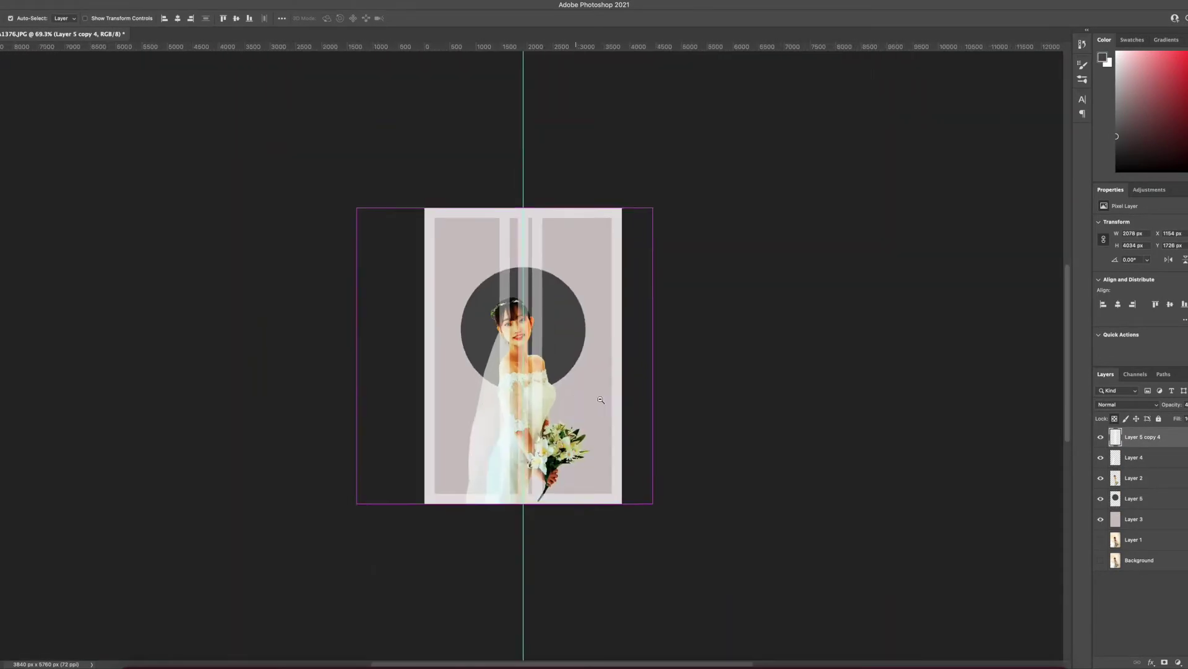
Add a bride-shaped layer mask to the striped frame layer, invert it to hide the stripes over her, and restore full opacity
{"action": "scroll", "coordinate": [600, 399], "scroll_direction": "up", "scroll_amount": 6}
{"action": "scroll", "coordinate": [947, 353], "scroll_direction": "down", "scroll_amount": 3}
{"action": "left_click", "coordinate": [1164, 662]}
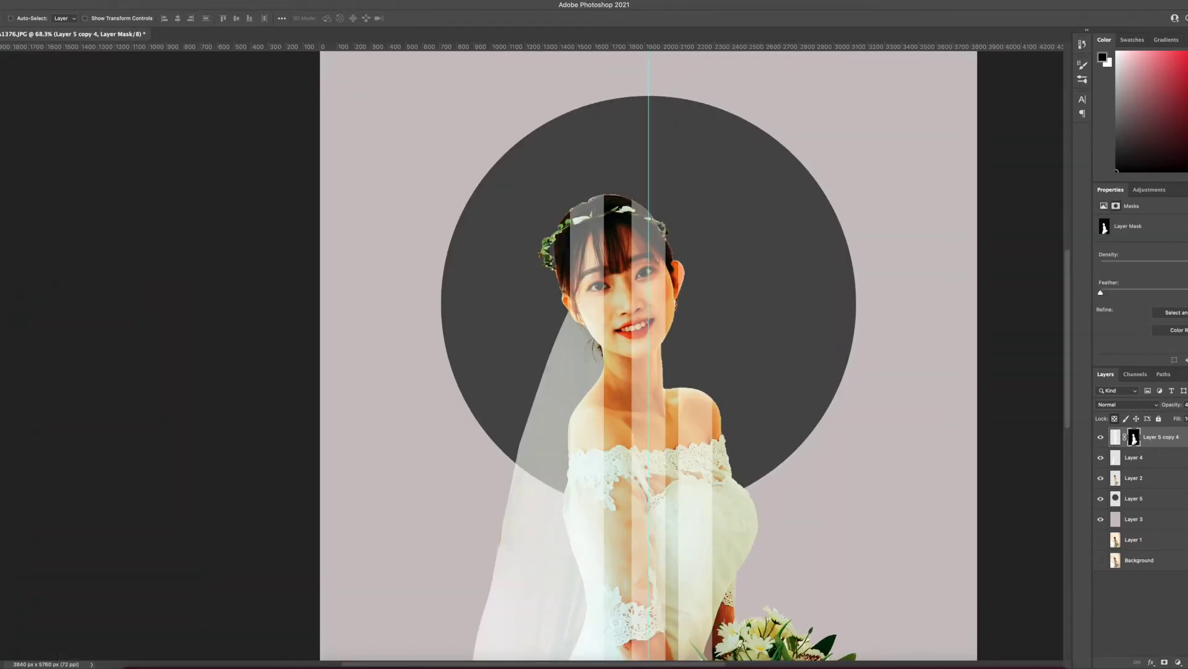
{"action": "key", "text": "ctrl+i"}
{"action": "scroll", "coordinate": [639, 451], "scroll_direction": "down", "scroll_amount": 4}
{"action": "scroll", "coordinate": [640, 452], "scroll_direction": "up", "scroll_amount": 6}
{"action": "key", "text": "0"}
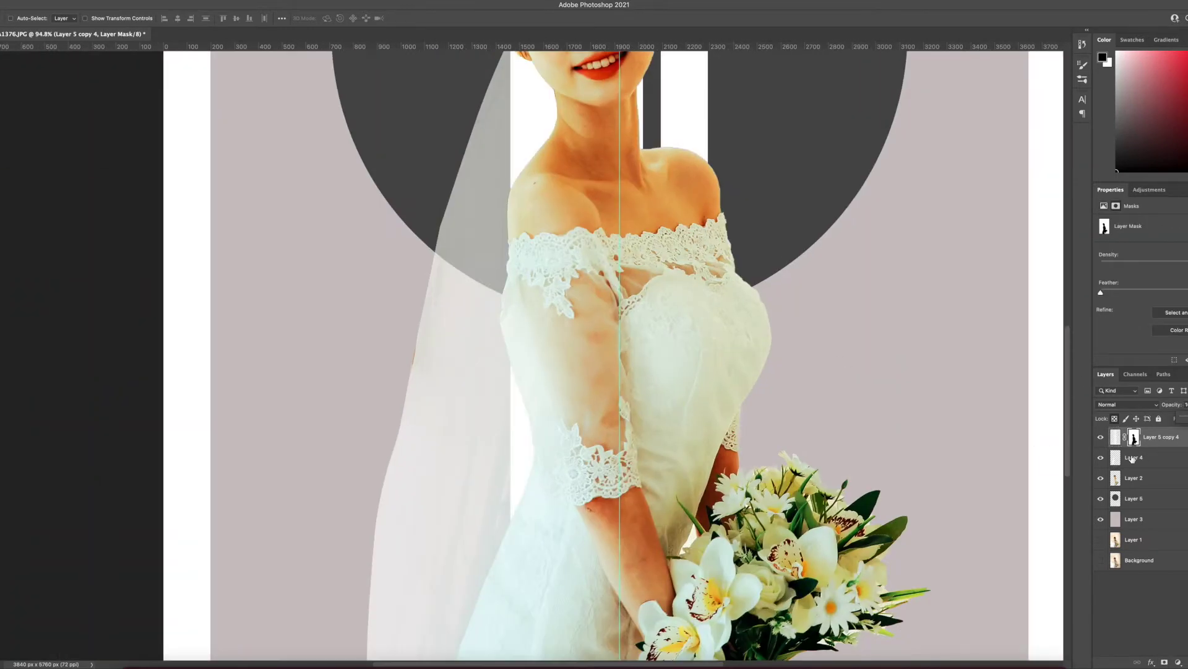
Outline the veil and lower dress beside the arm with the Pen tool, convert it to a selection and paint the mask to restore the stripes there
{"action": "scroll", "coordinate": [884, 510], "scroll_direction": "down", "scroll_amount": 2}
{"action": "key", "text": "p"}
{"action": "left_click", "coordinate": [525, 160]}
{"action": "left_click_drag", "start_coordinate": [546, 218], "coordinate": [549, 230]}
{"action": "left_click", "coordinate": [598, 416]}
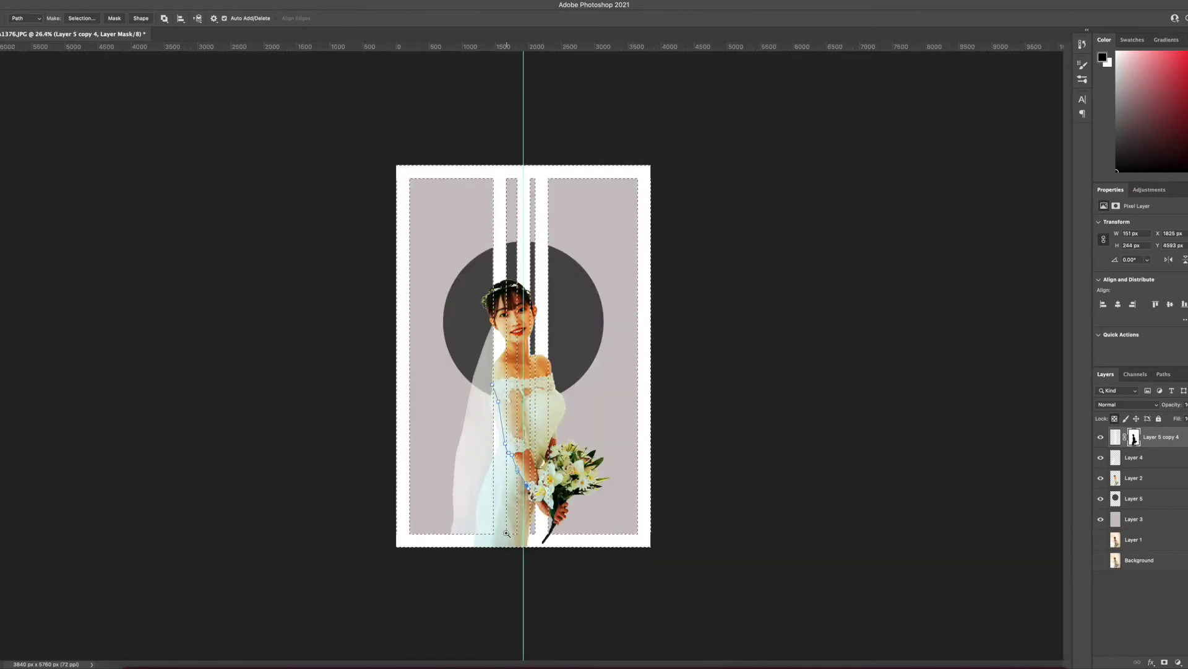
{"action": "scroll", "coordinate": [523, 356], "scroll_direction": "up", "scroll_amount": 2}
{"action": "key", "text": "b"}
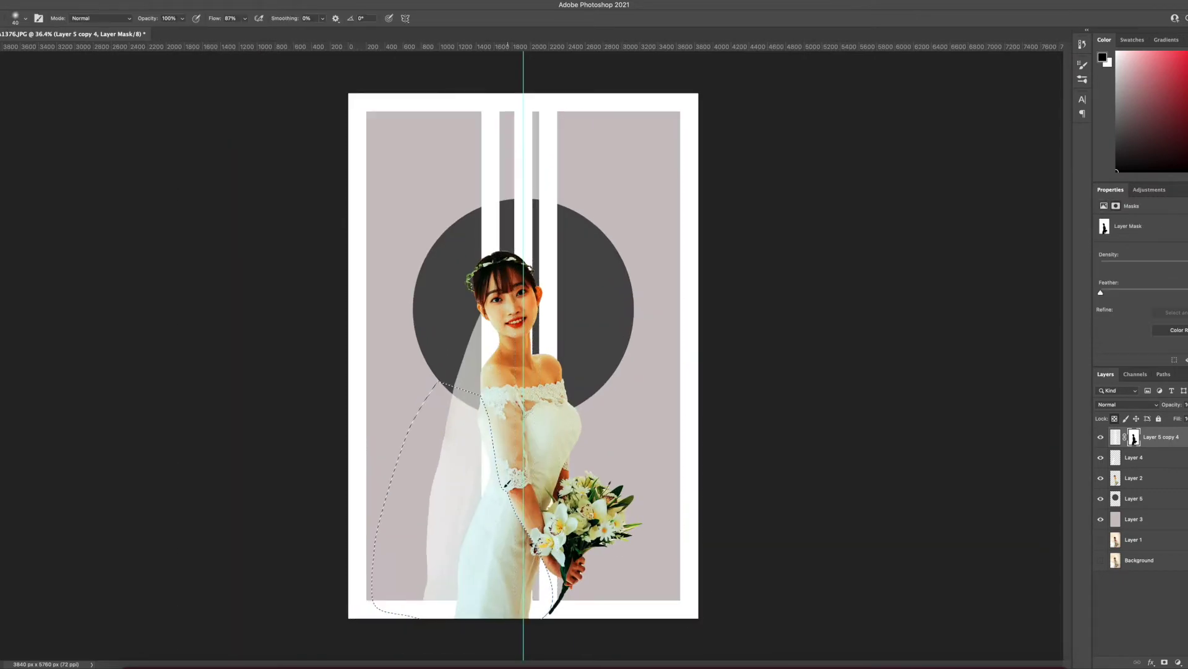
{"action": "left_click_drag", "start_coordinate": [478, 443], "coordinate": [477, 506]}
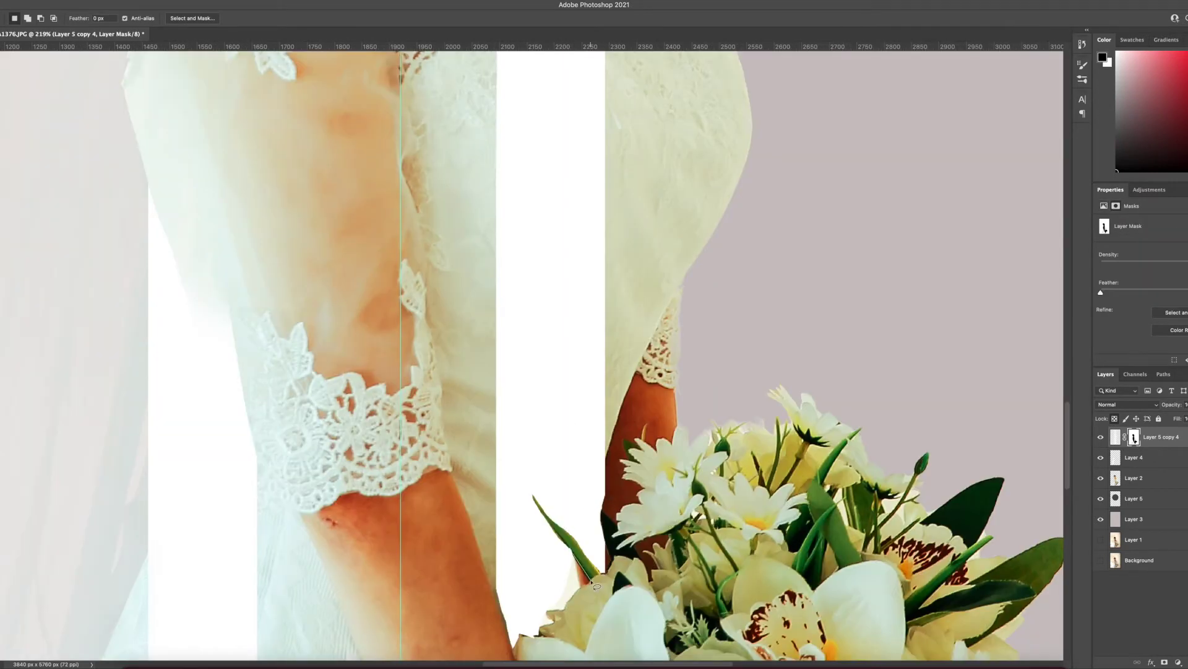
Mirror the left half of the frame and stripes horizontally onto the right half of the canvas, up to the centre guide
{"action": "scroll", "coordinate": [595, 585], "scroll_direction": "up", "scroll_amount": 5}
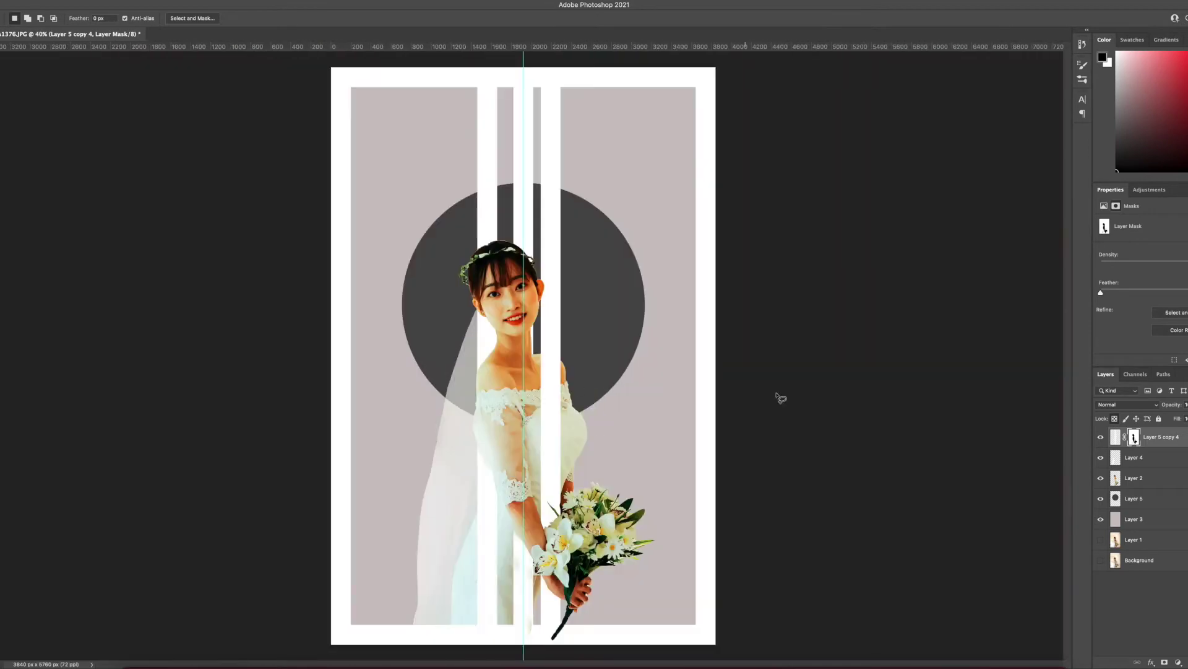
{"action": "left_click", "coordinate": [1115, 437]}
{"action": "key", "text": "m"}
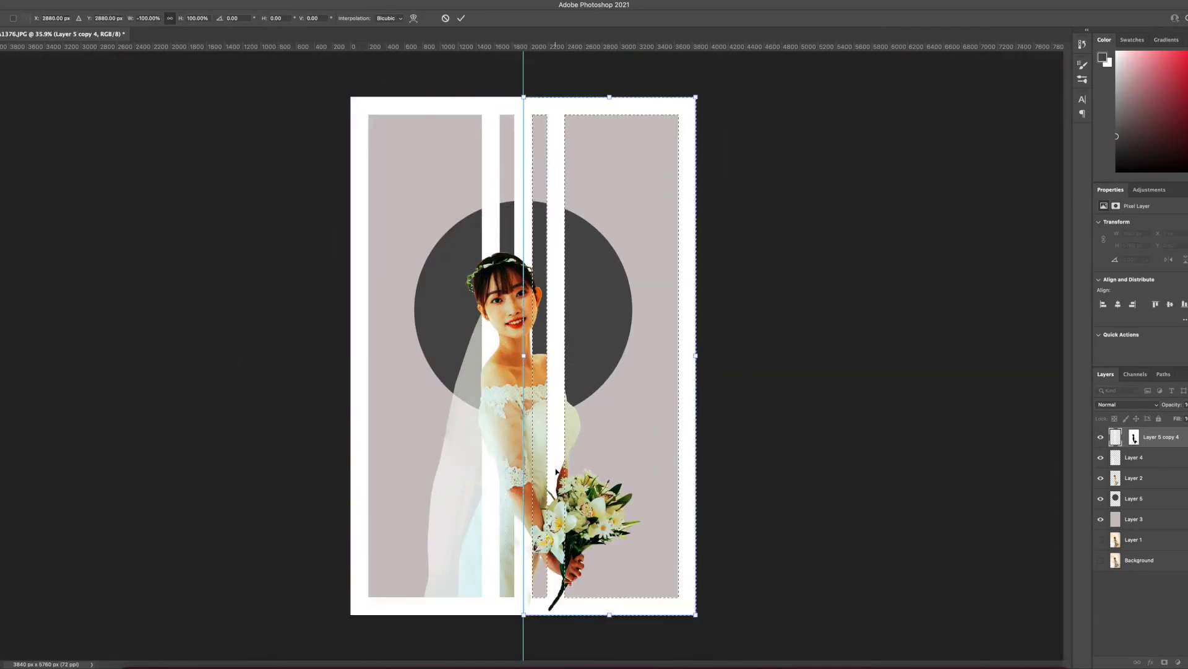
{"action": "left_click_drag", "start_coordinate": [0, 335], "coordinate": [559, 335]}
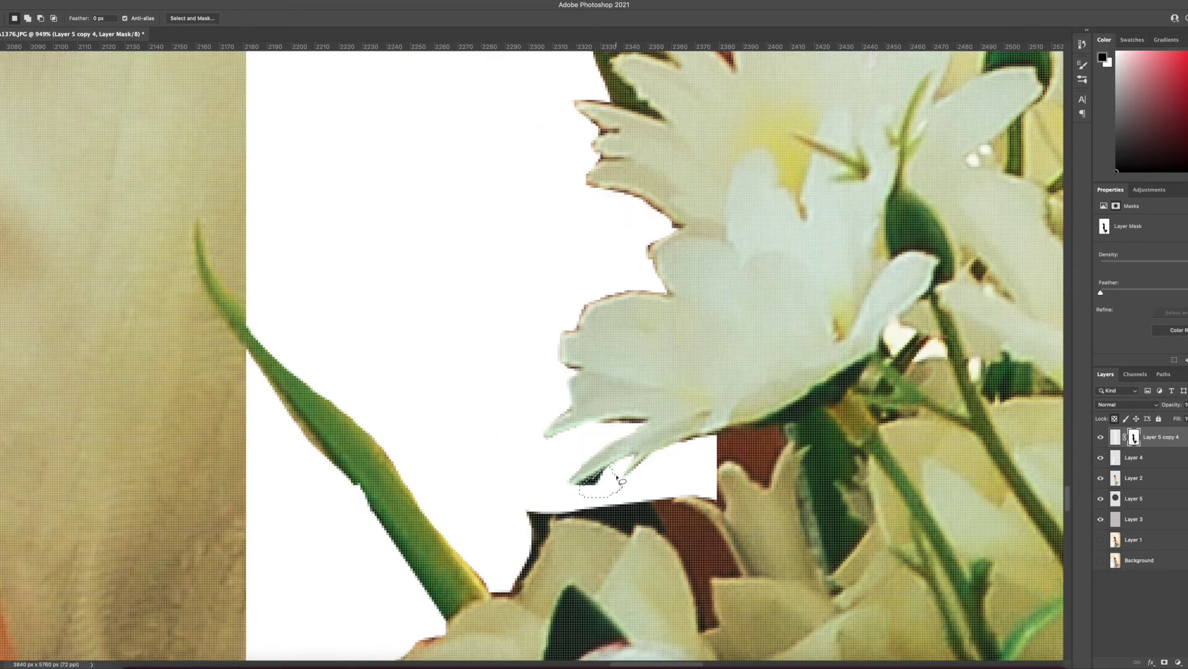
{"action": "scroll", "coordinate": [629, 536], "scroll_direction": "down", "scroll_amount": 3}
{"action": "scroll", "coordinate": [629, 537], "scroll_direction": "right", "scroll_amount": 4}
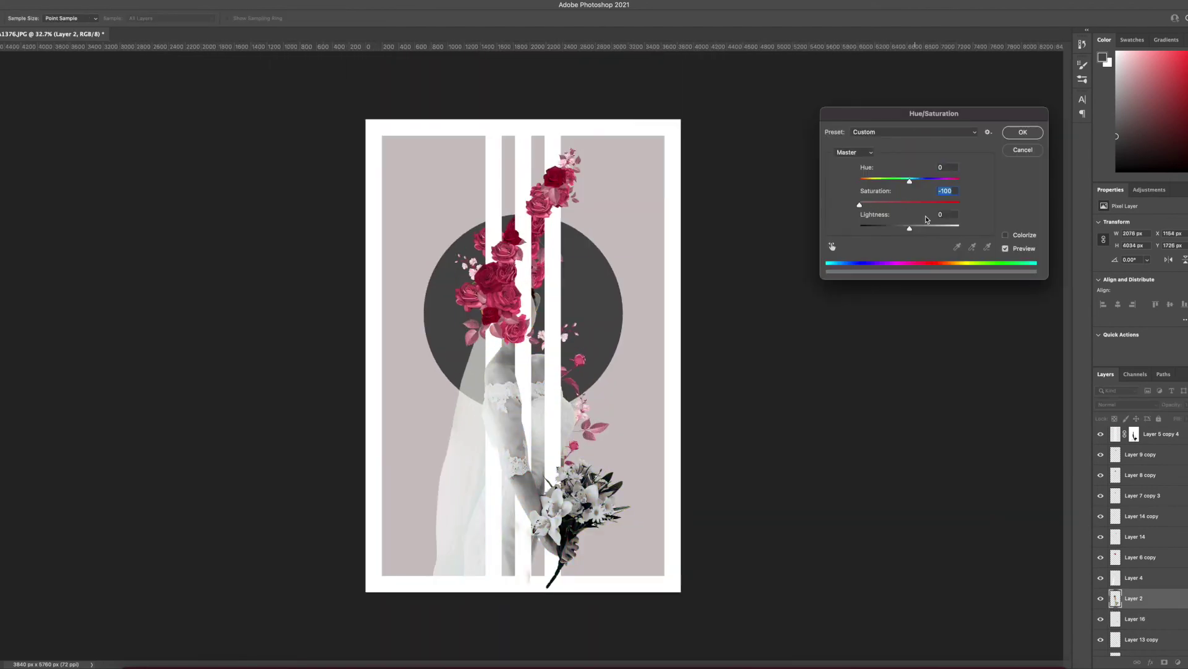
Cancel the Hue/Saturation adjustment on the bride layer, discarding its -100 saturation
{"action": "key", "text": "Escape"}
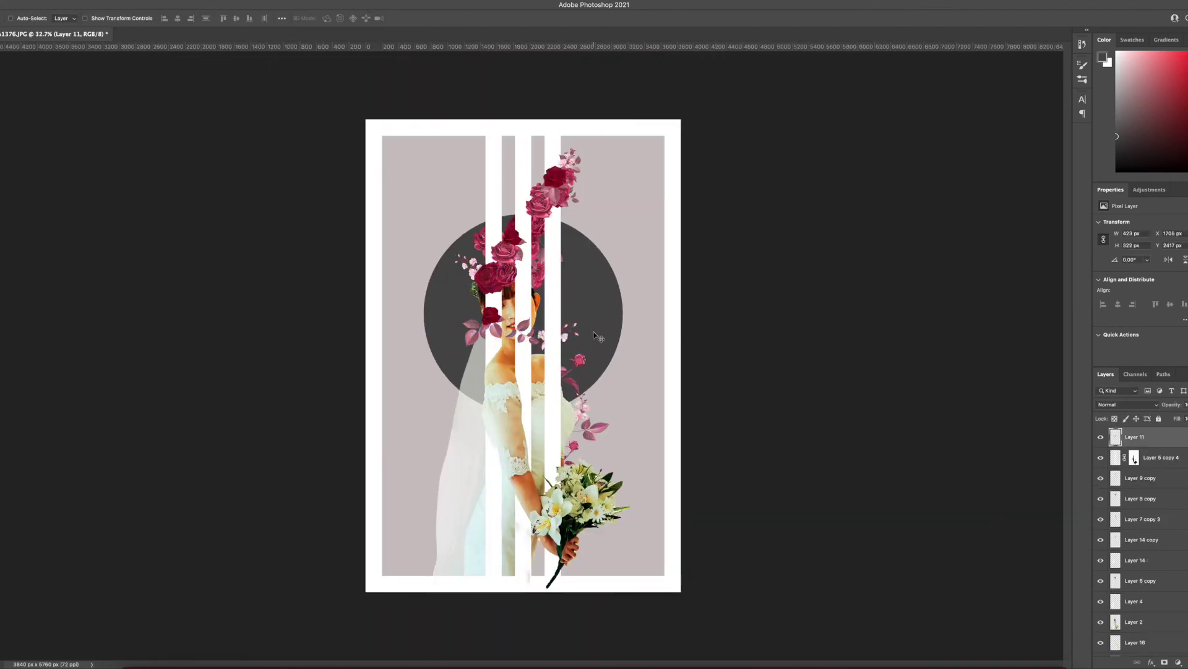